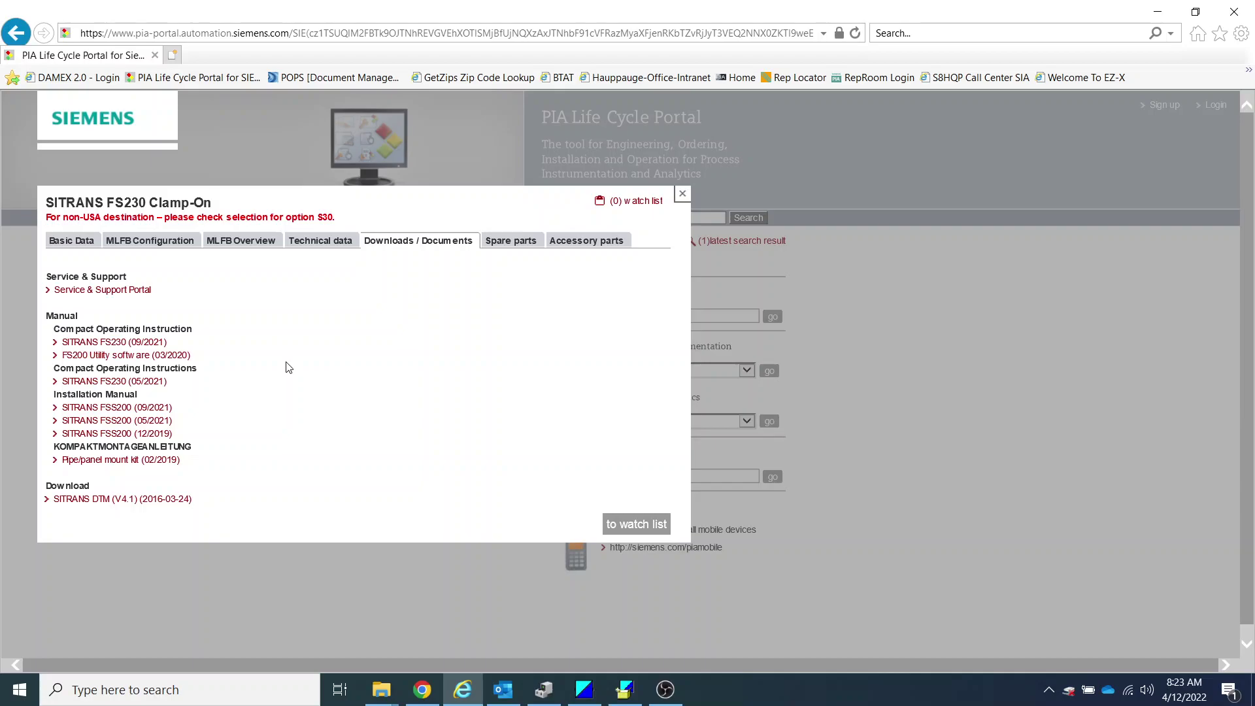
Go to the SITRANS FS230 Service & Support Portal and open the download entry EDD: SITRANS FSx30 - Modbus - SIMATIC PDM ≥9.1.
click(106, 292)
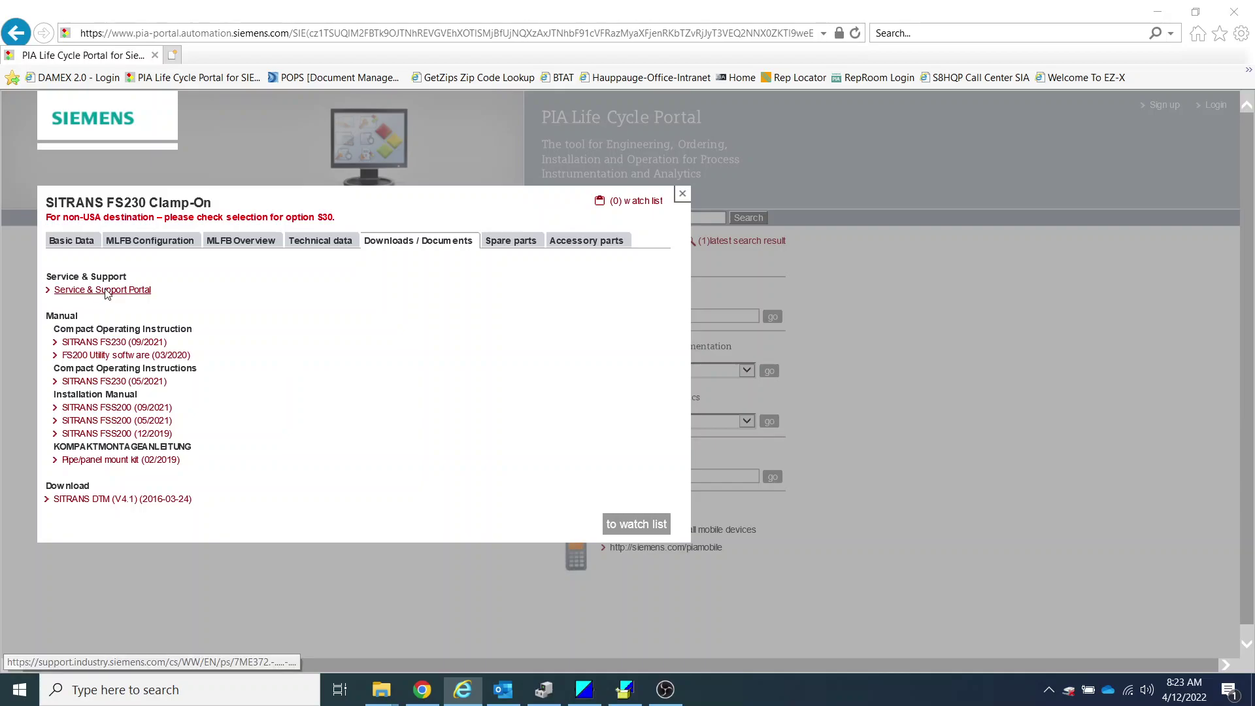
click(664, 376)
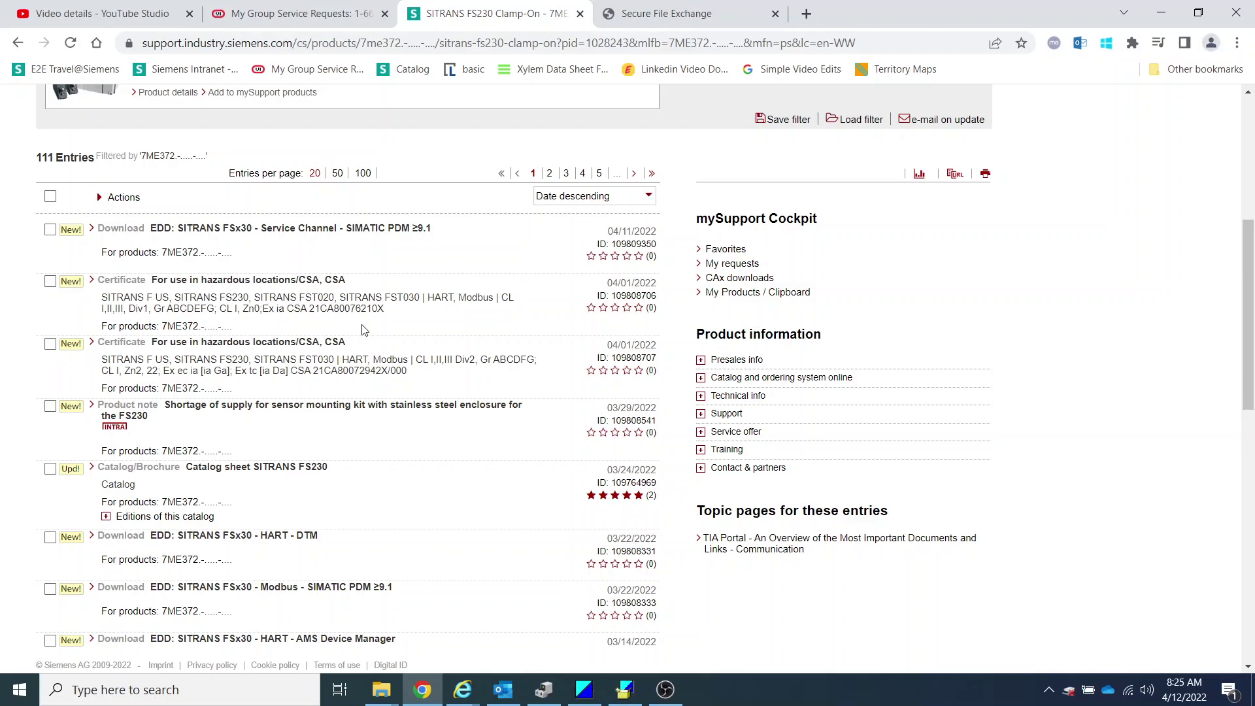
scroll(364, 330, down, 2)
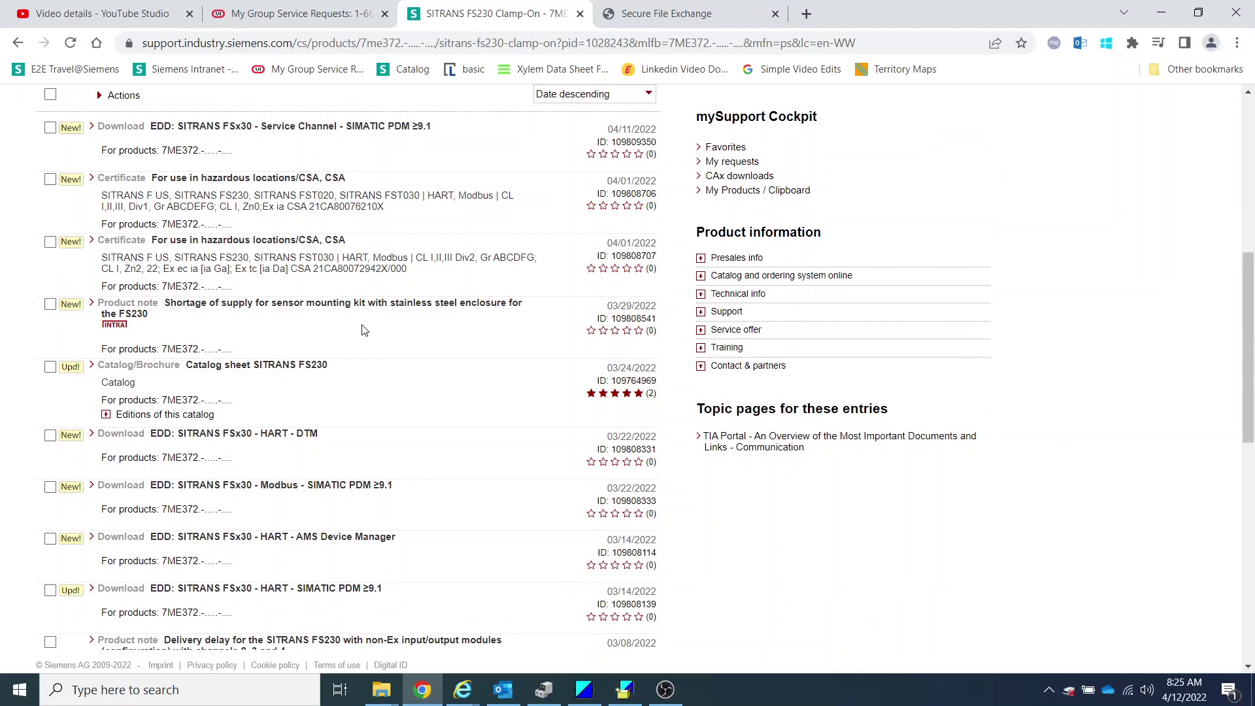
scroll(364, 330, down, 2)
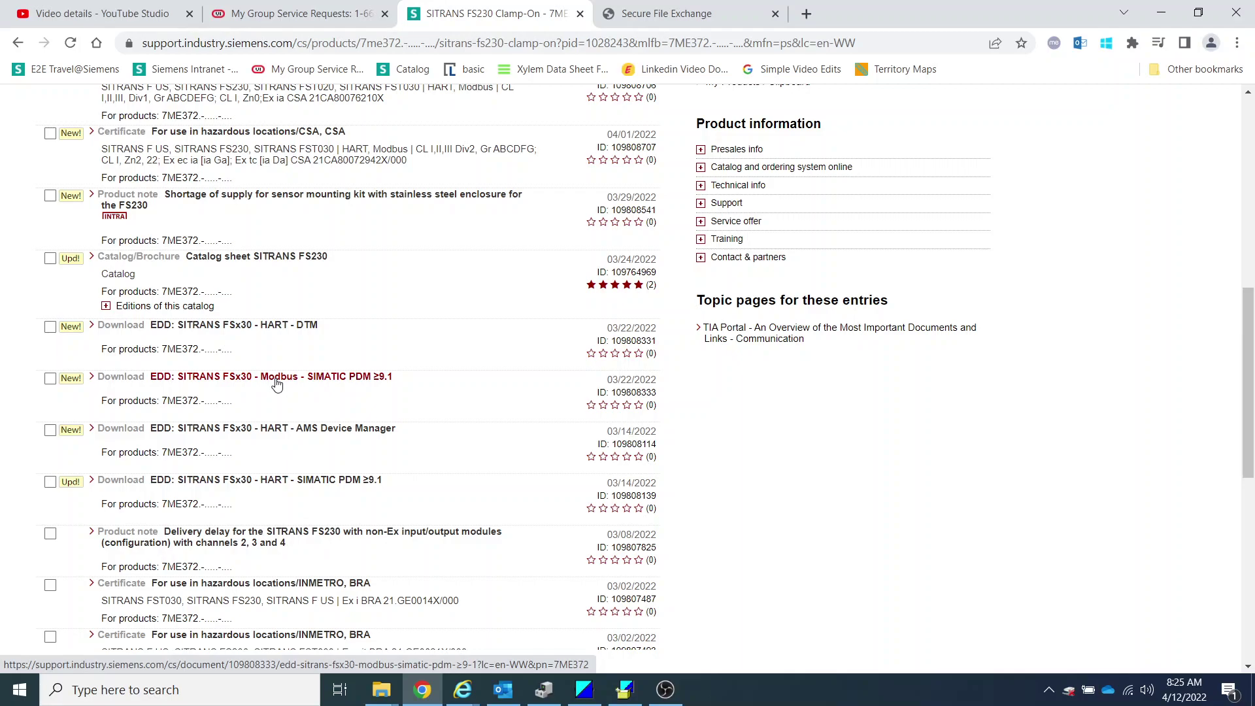
click(275, 379)
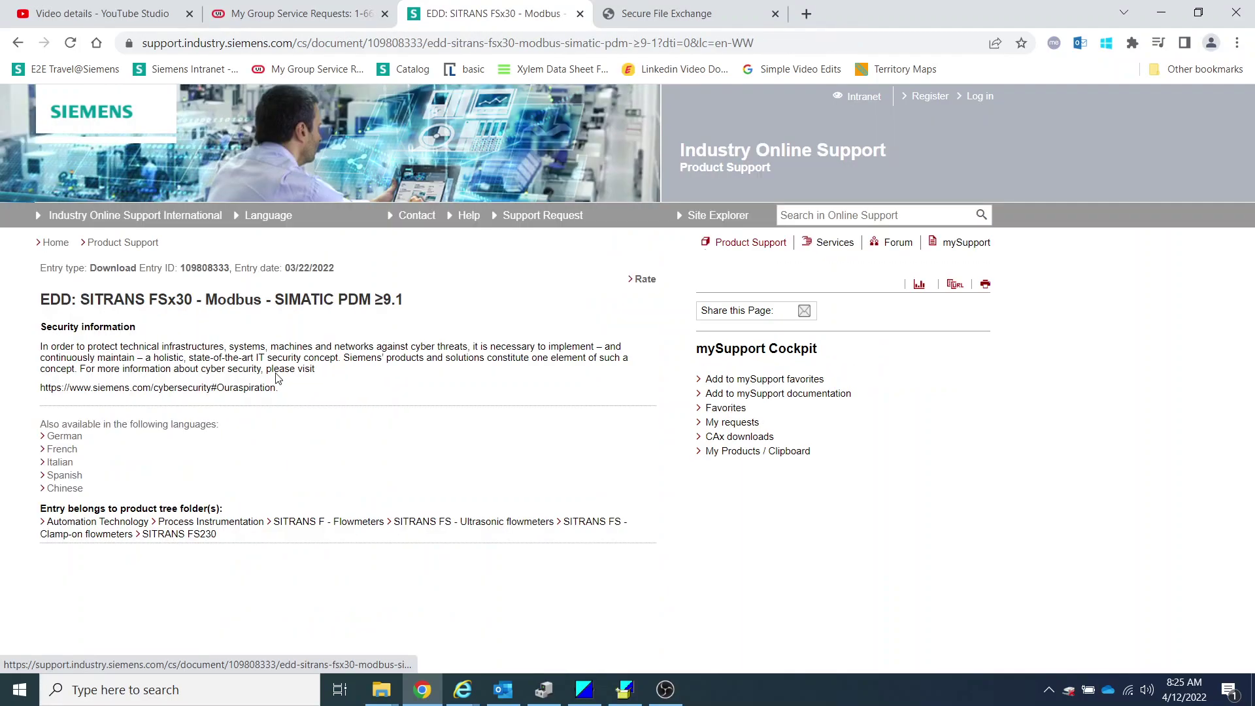
Download SITRANS_FSx30_MB_DD_PDM9_1_05_00_02_e.zip from the Modbus EDD entry.
scroll(277, 378, down, 5)
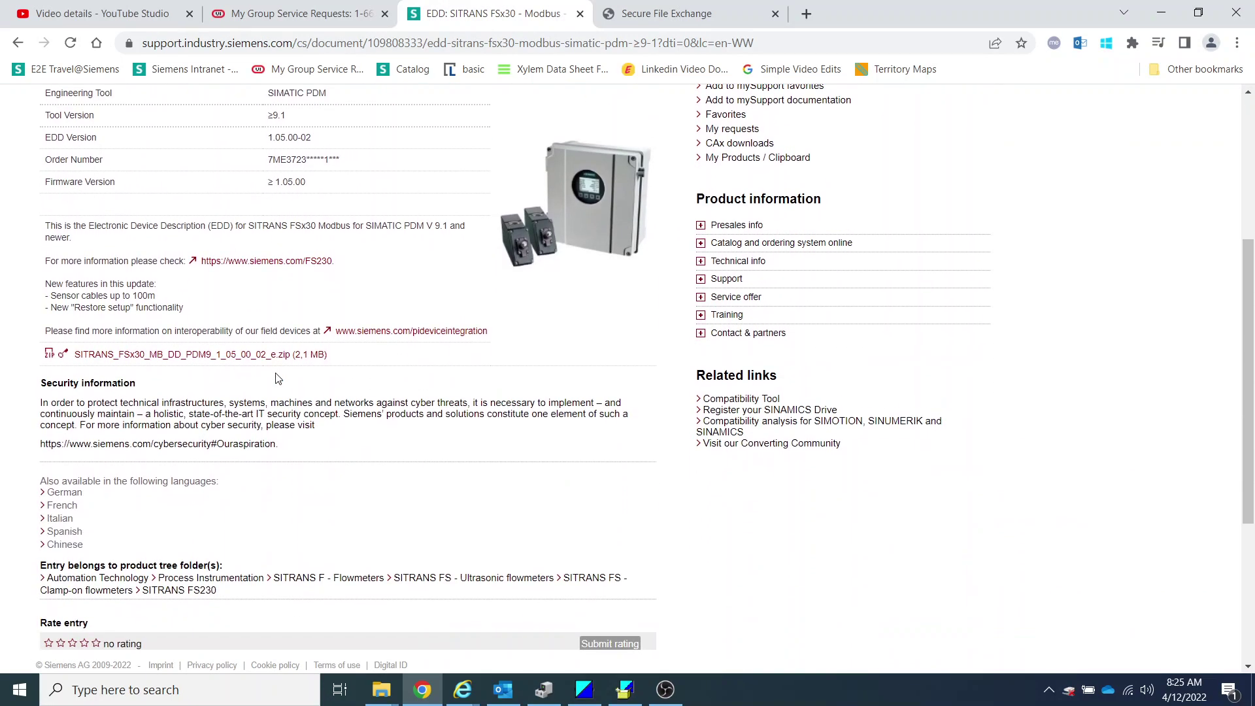
scroll(275, 378, down, 1)
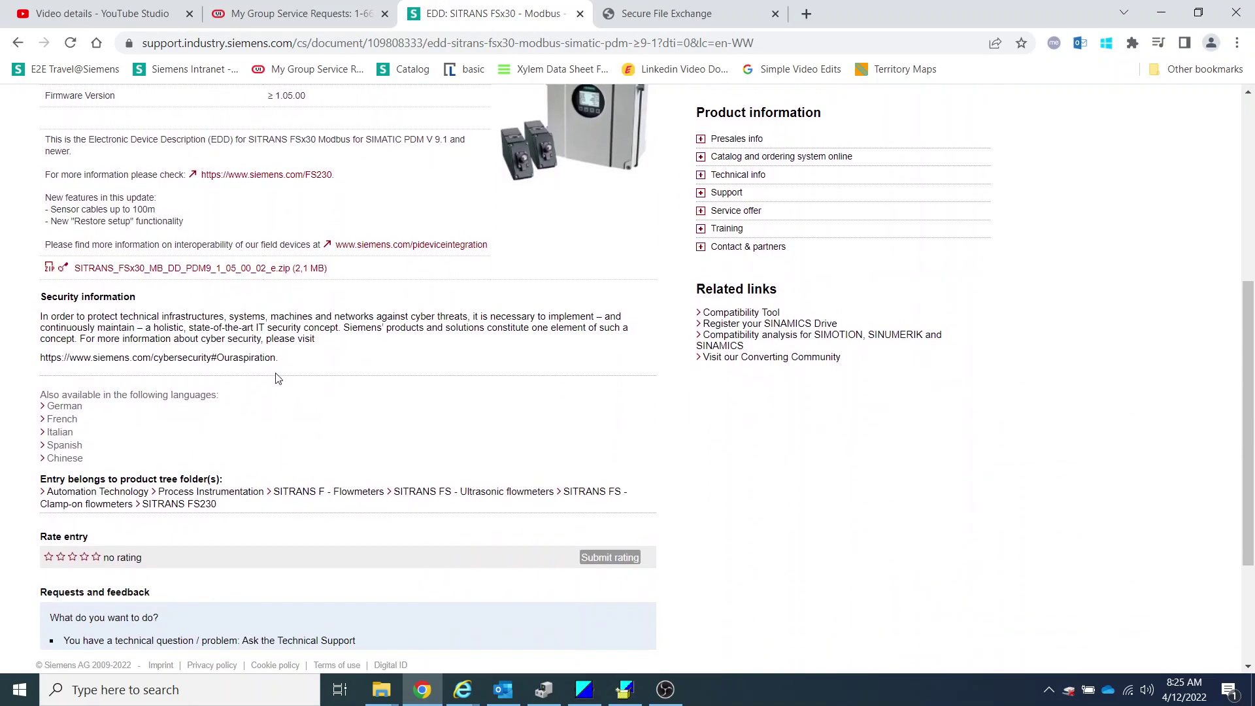
click(87, 269)
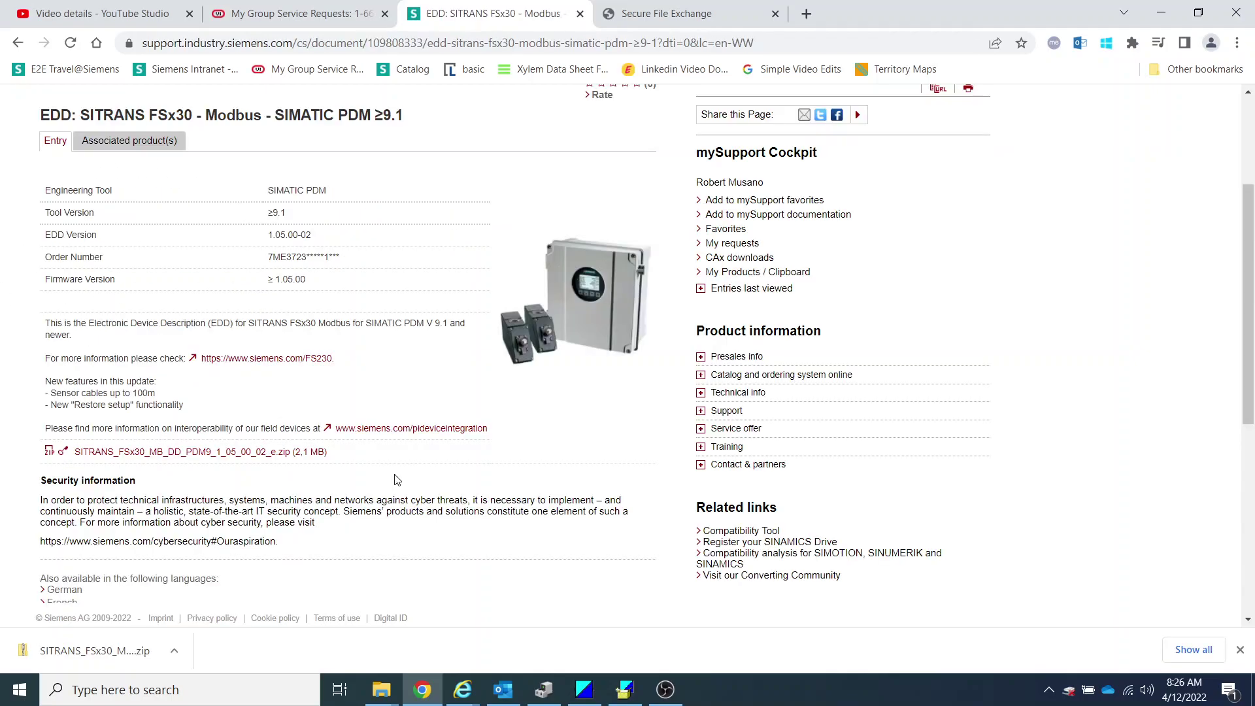
click(166, 452)
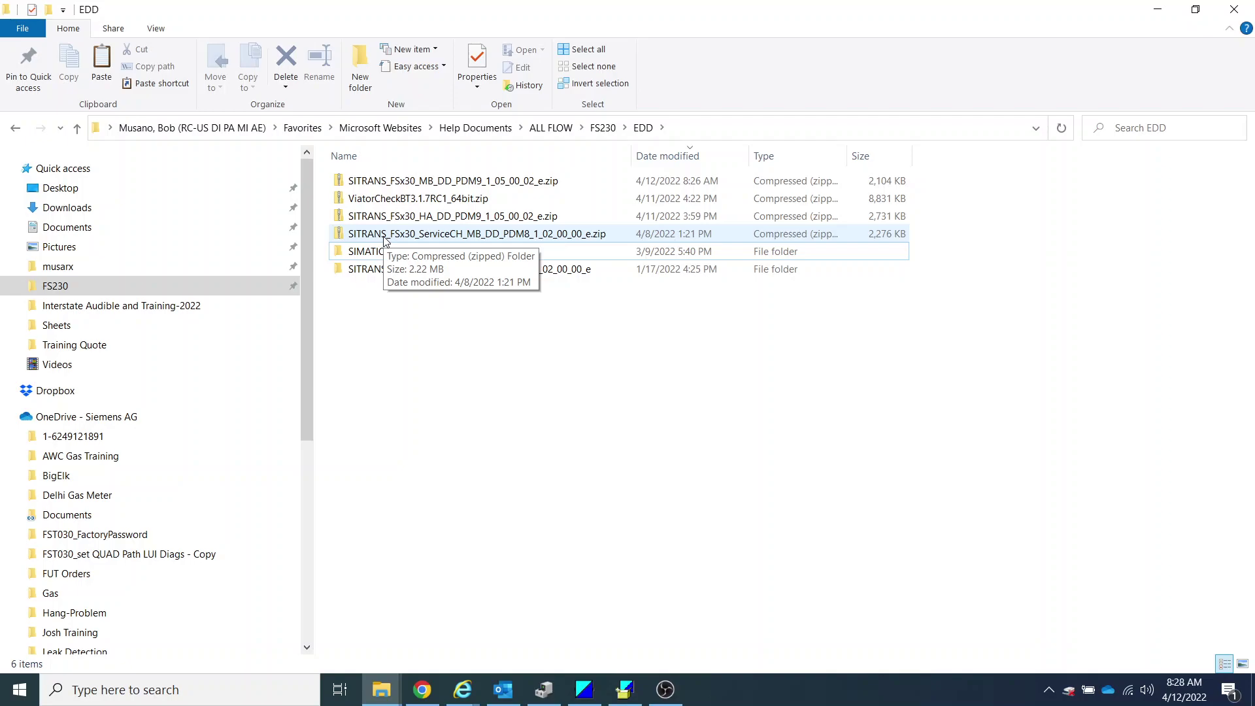
Switch to Chrome to review the Service Channel, HART and Modbus EDD entries for the FS230, and return to the EDD folder in File Explorer.
key(alt+Tab)
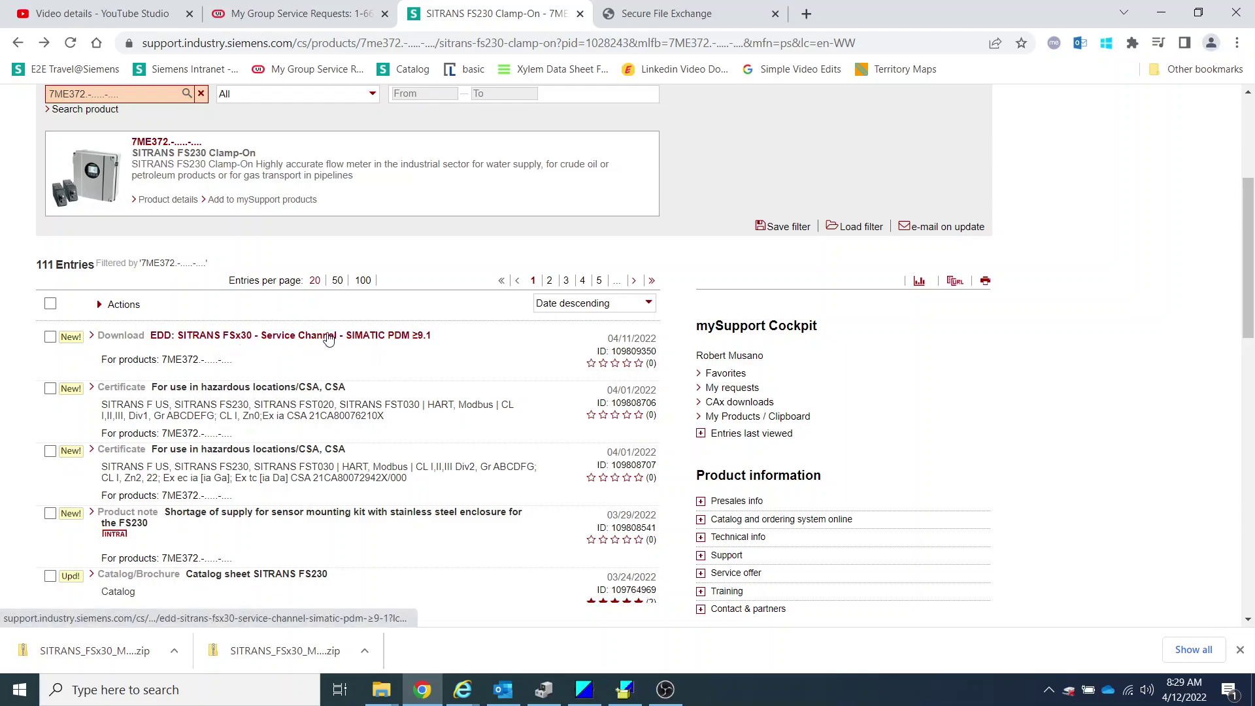
scroll(362, 434, down, 2)
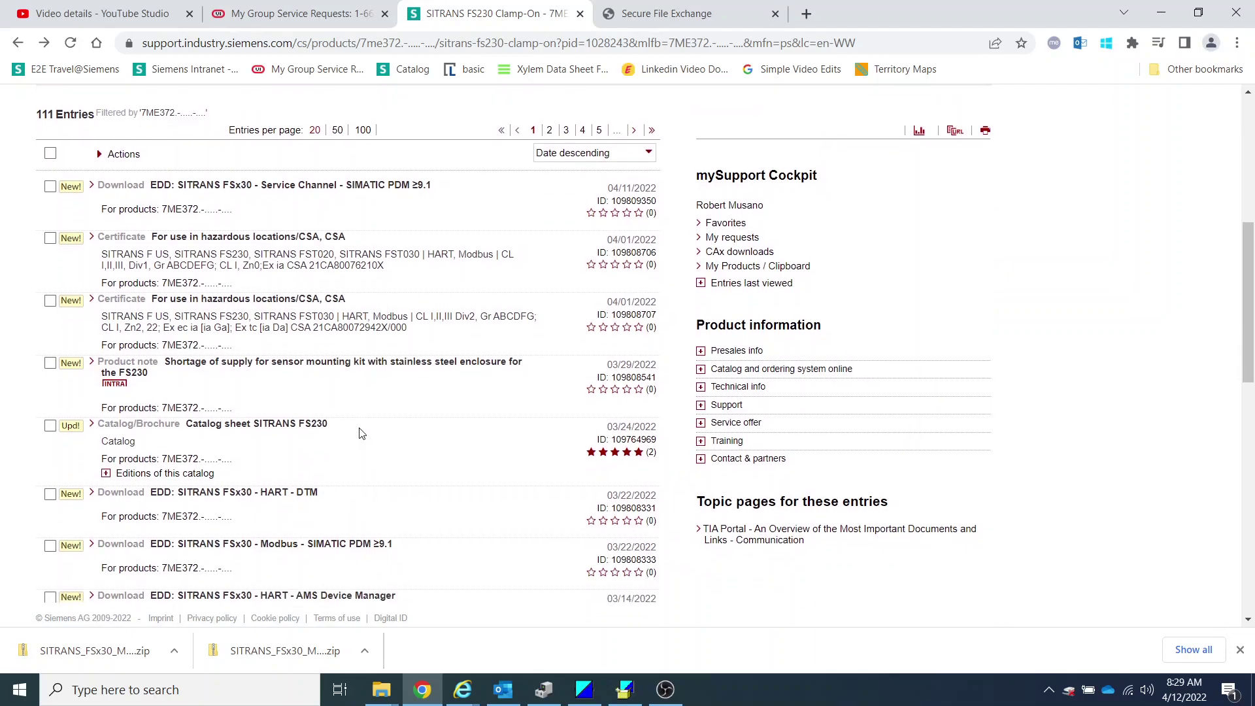
scroll(360, 433, down, 1)
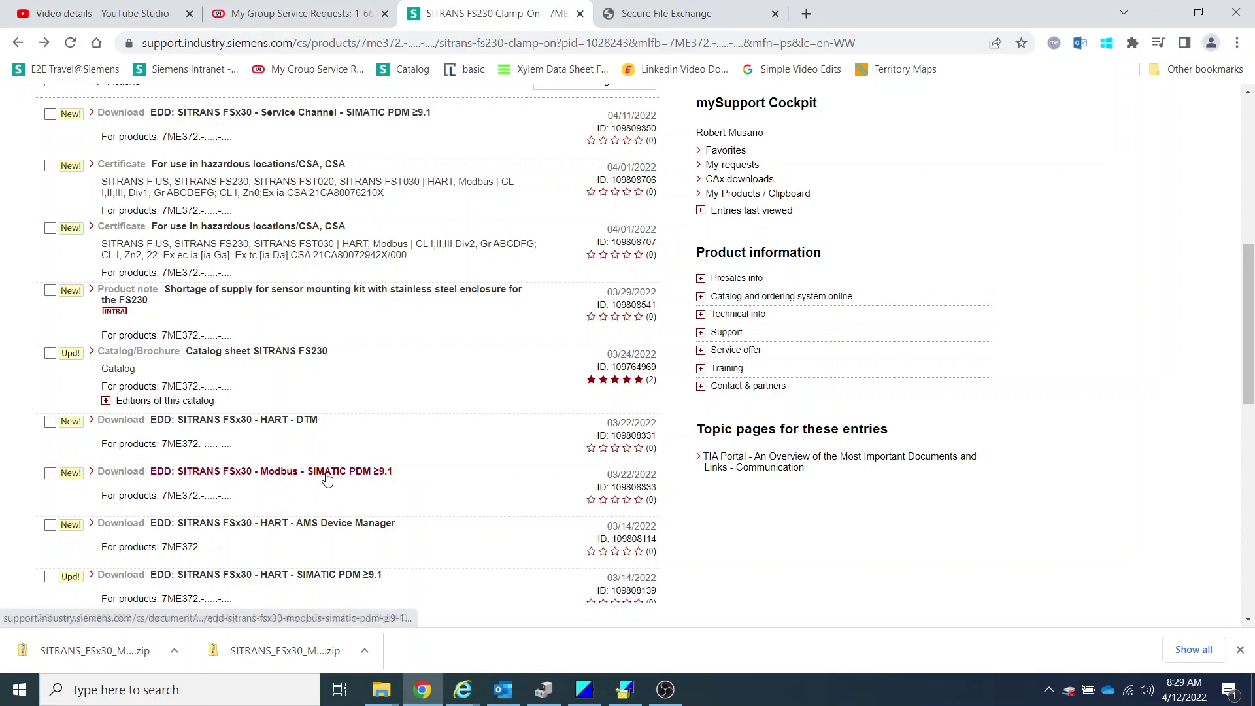
scroll(327, 479, up, 7)
scroll(327, 479, down, 3)
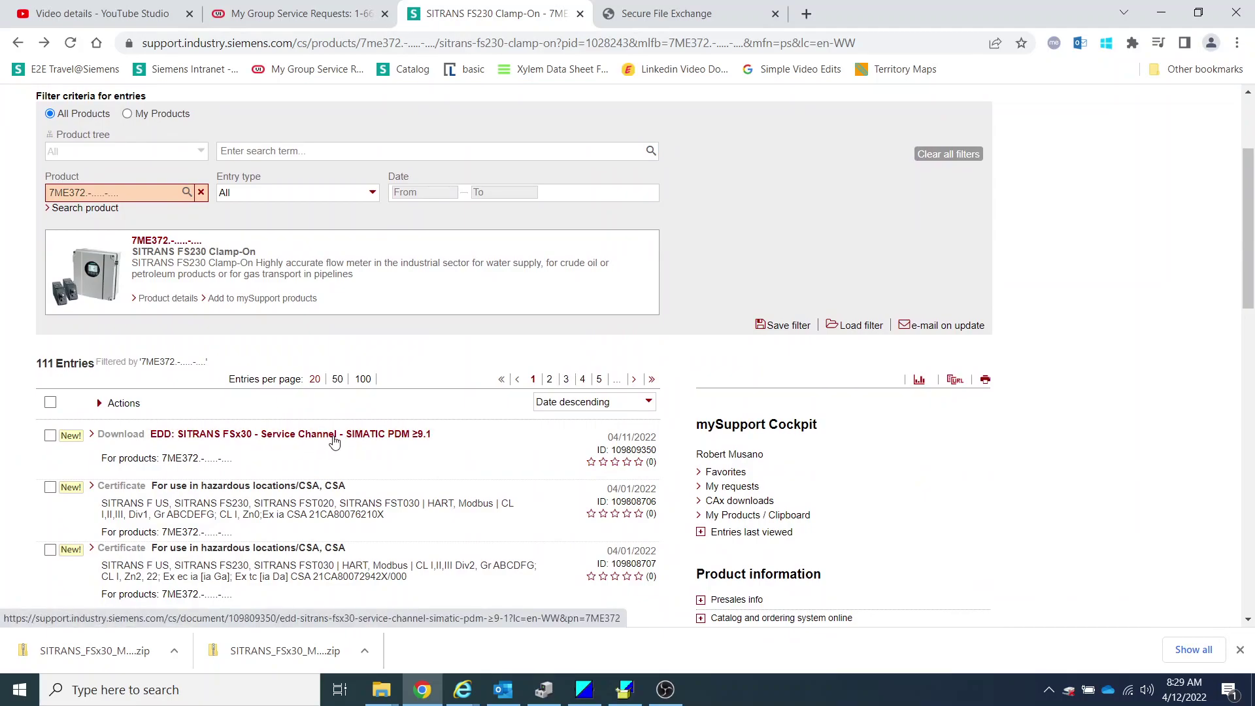
key(alt+Tab)
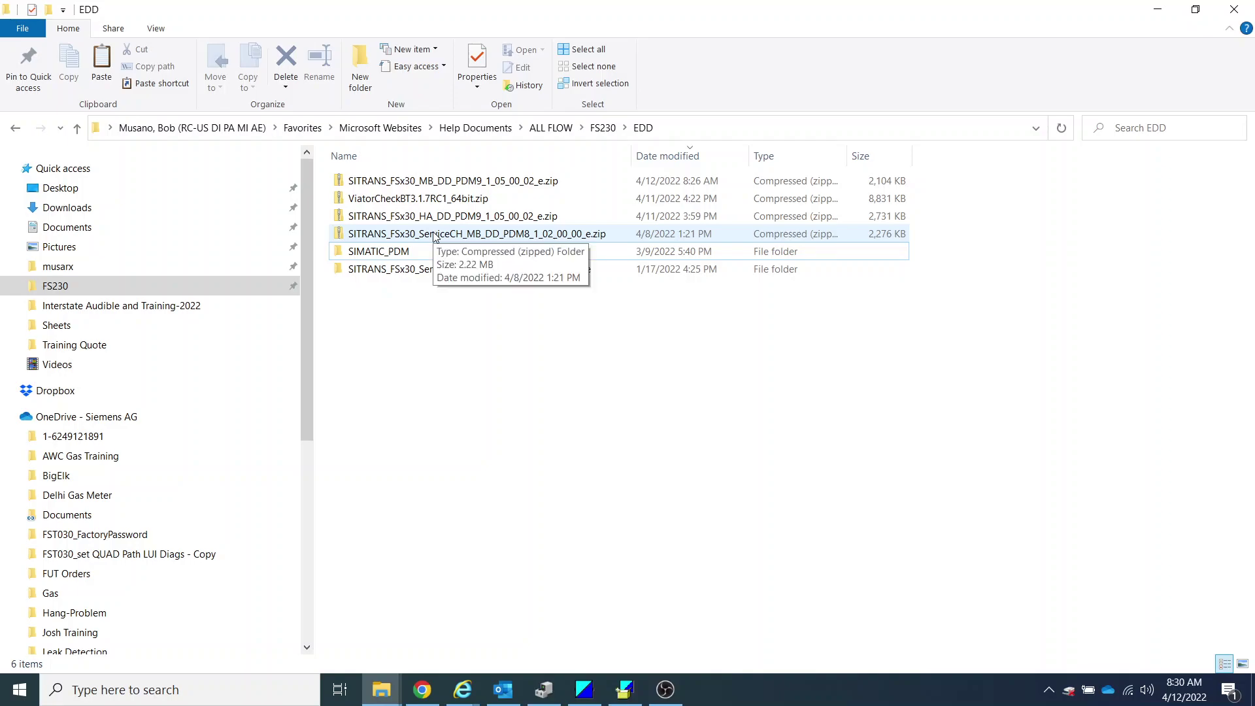
Launch Device Integration Manager from the Windows search and accept its license agreement.
key(super)
text(device in)
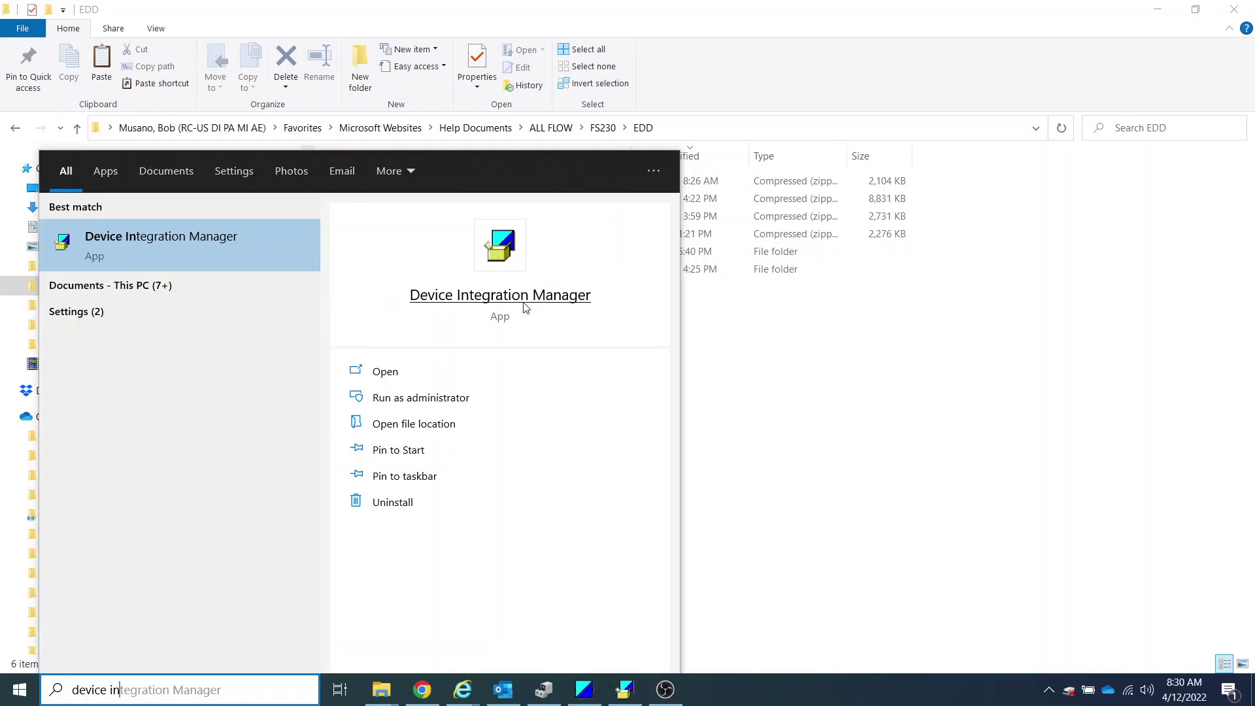
click(451, 299)
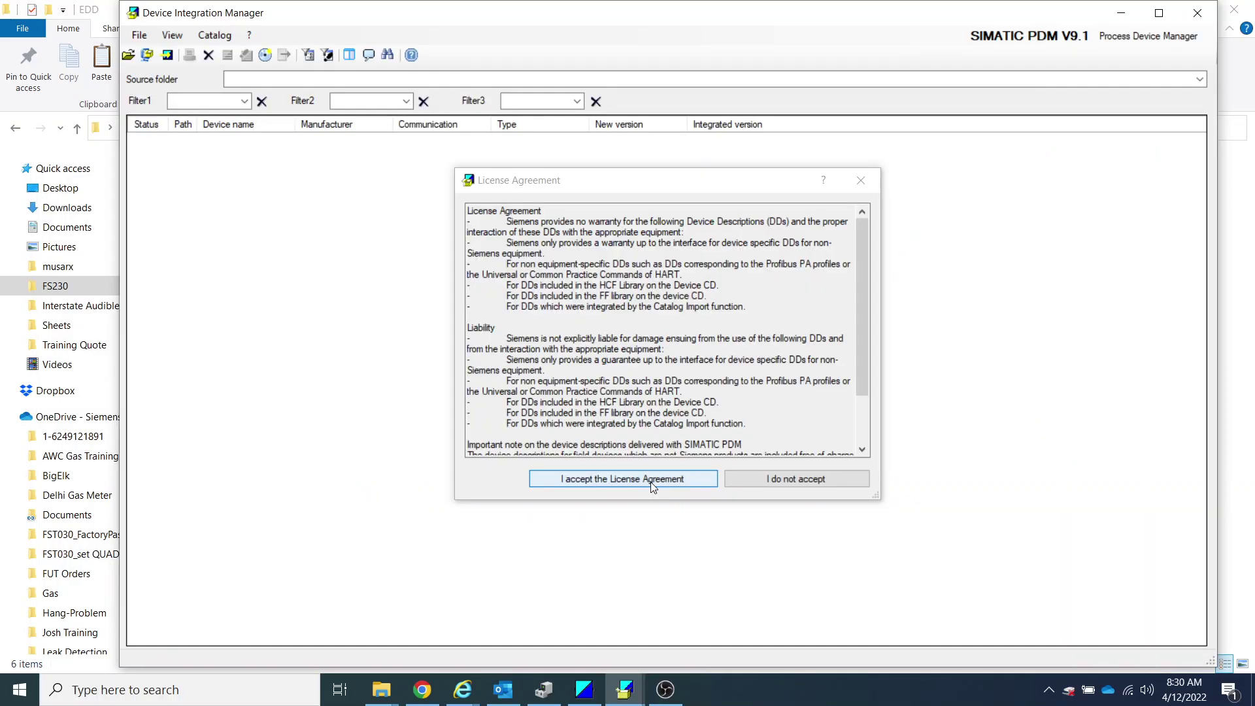
click(652, 482)
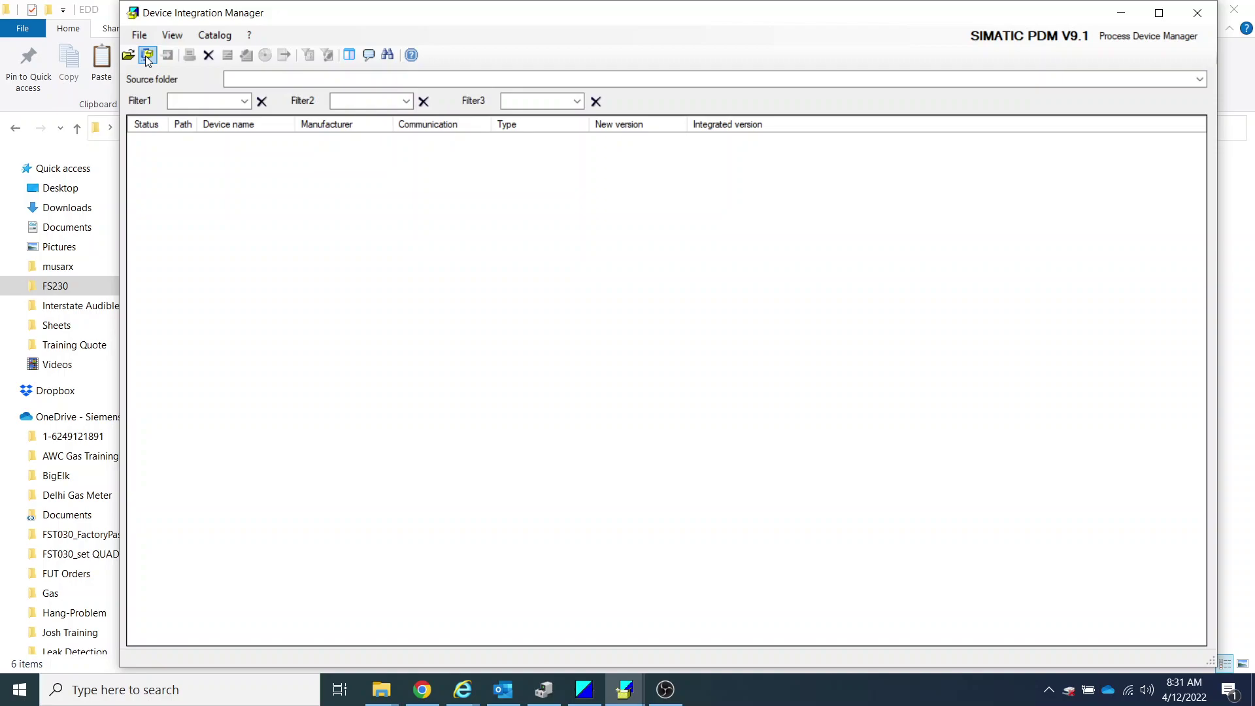
Read the device descriptions from the compressed source SITRANS_FSx30_MB_DD_PDM9_1_05_00_02_e.zip and try to integrate all listed devices.
click(145, 56)
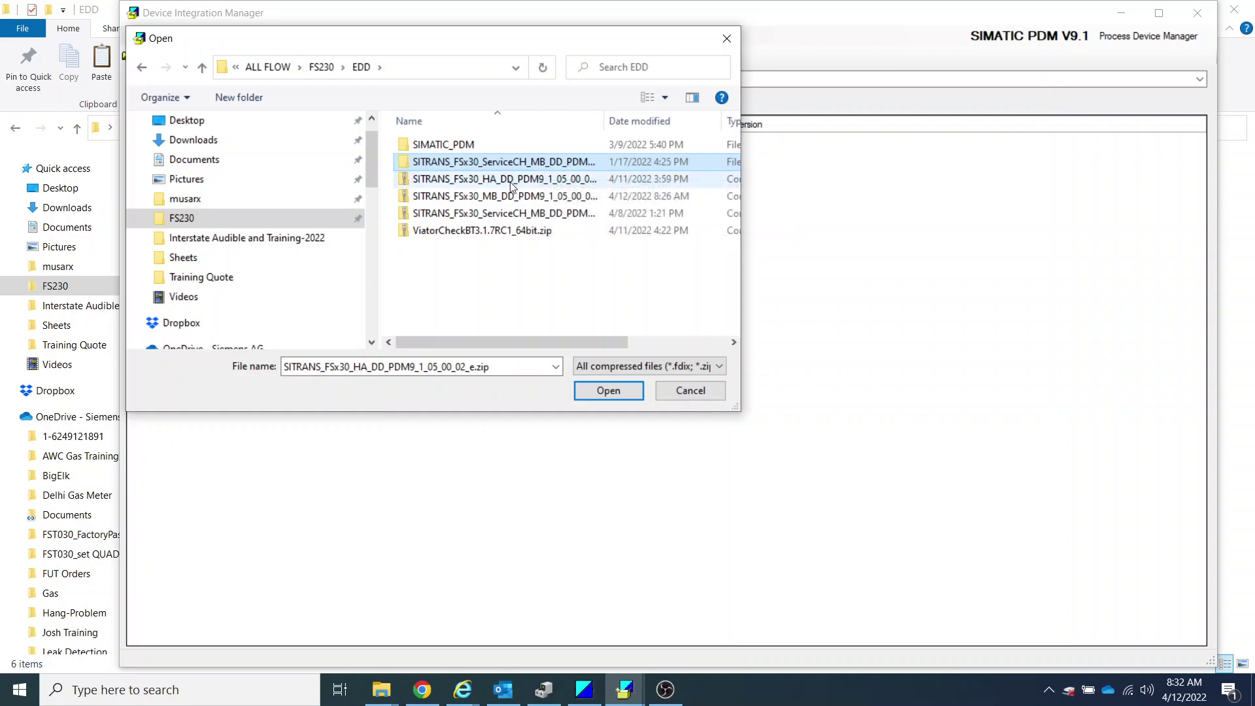
click(512, 185)
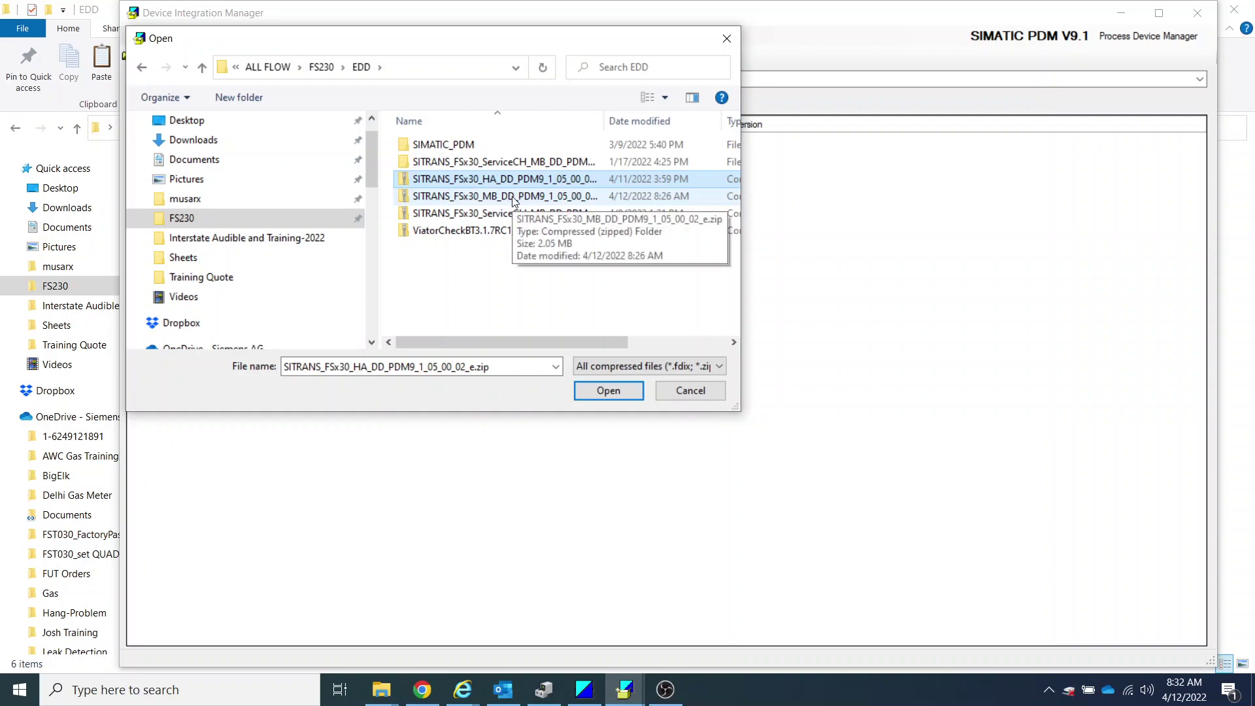
click(514, 197)
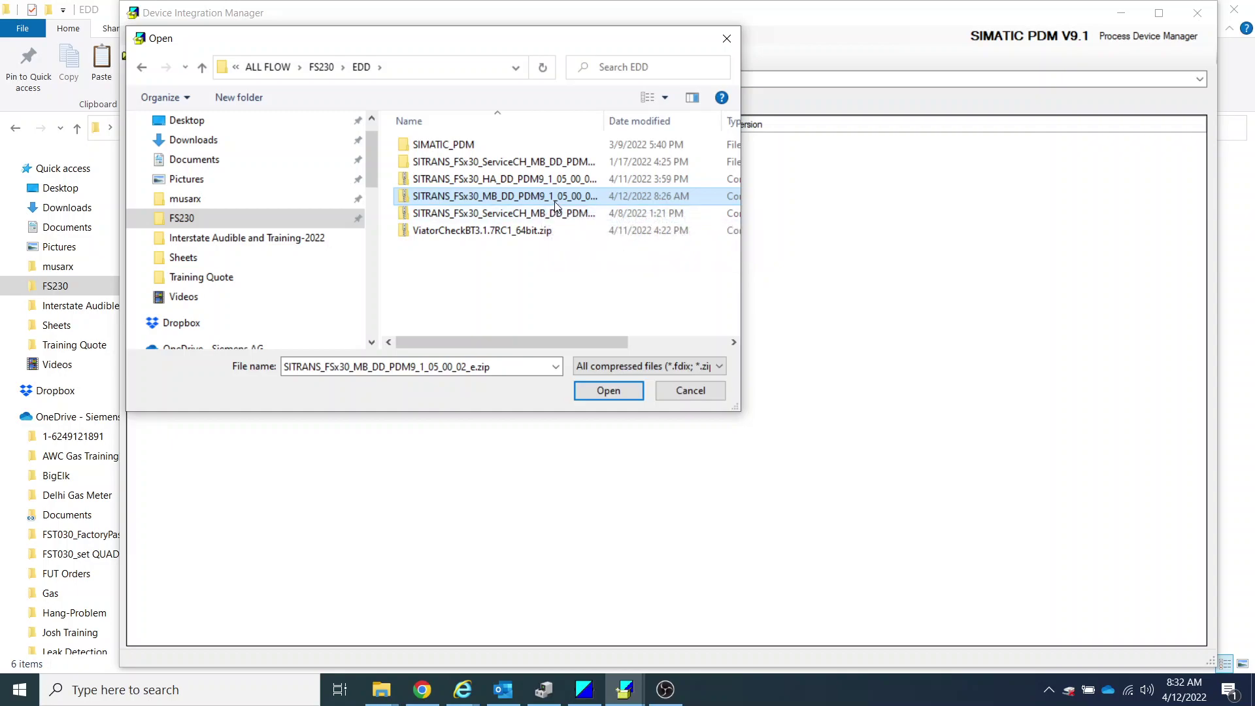
click(599, 392)
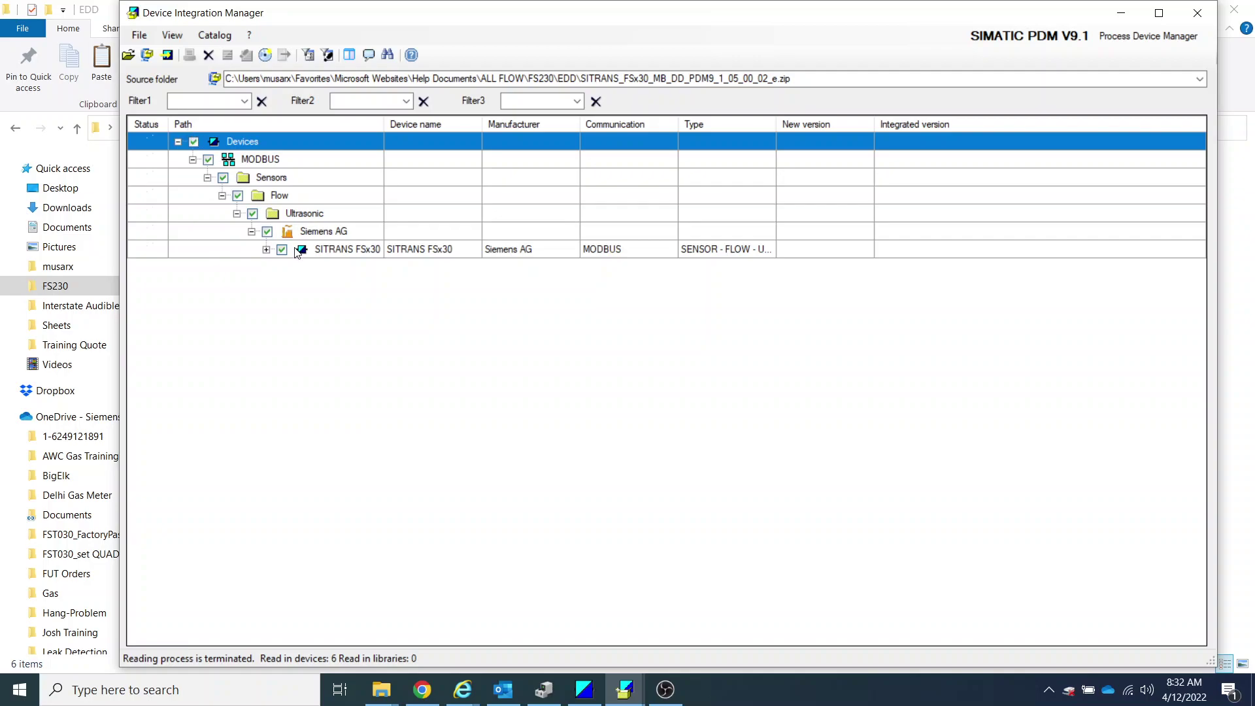
click(193, 142)
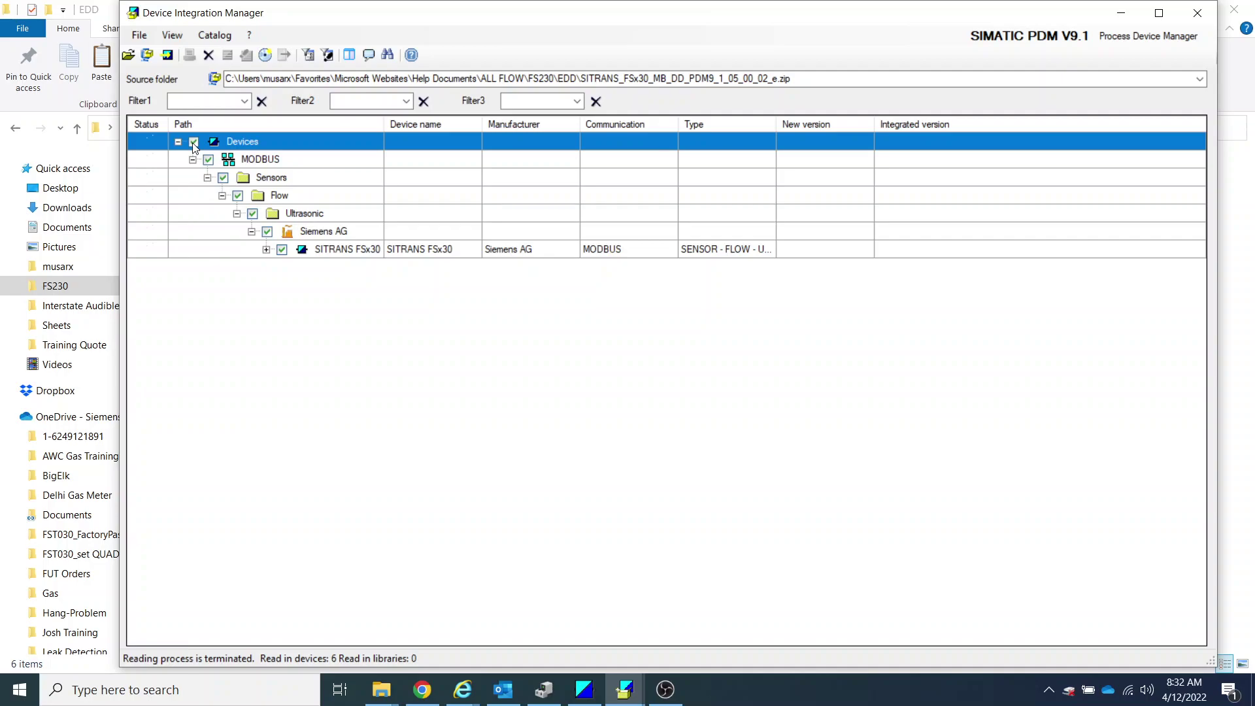
click(167, 55)
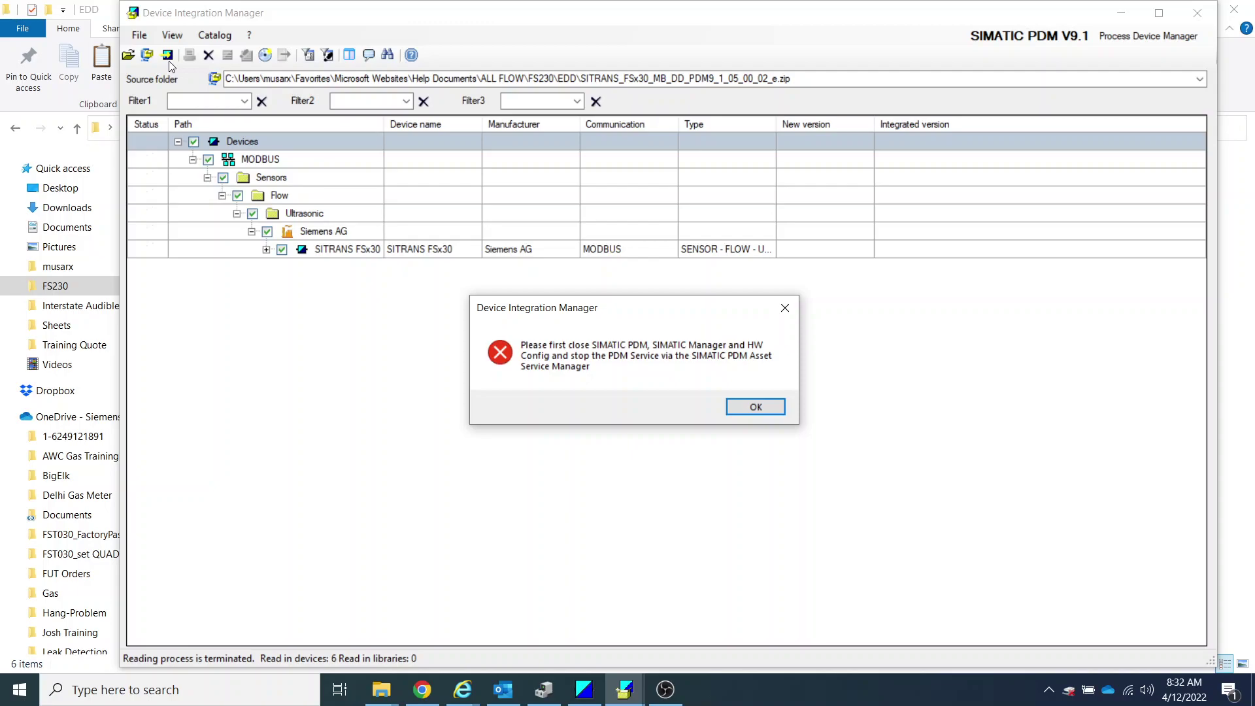
Switch to SIMATIC PDM stand alone, close the test1 project and the program, and dismiss the error in Device Integration Manager.
key(alt+Tab)
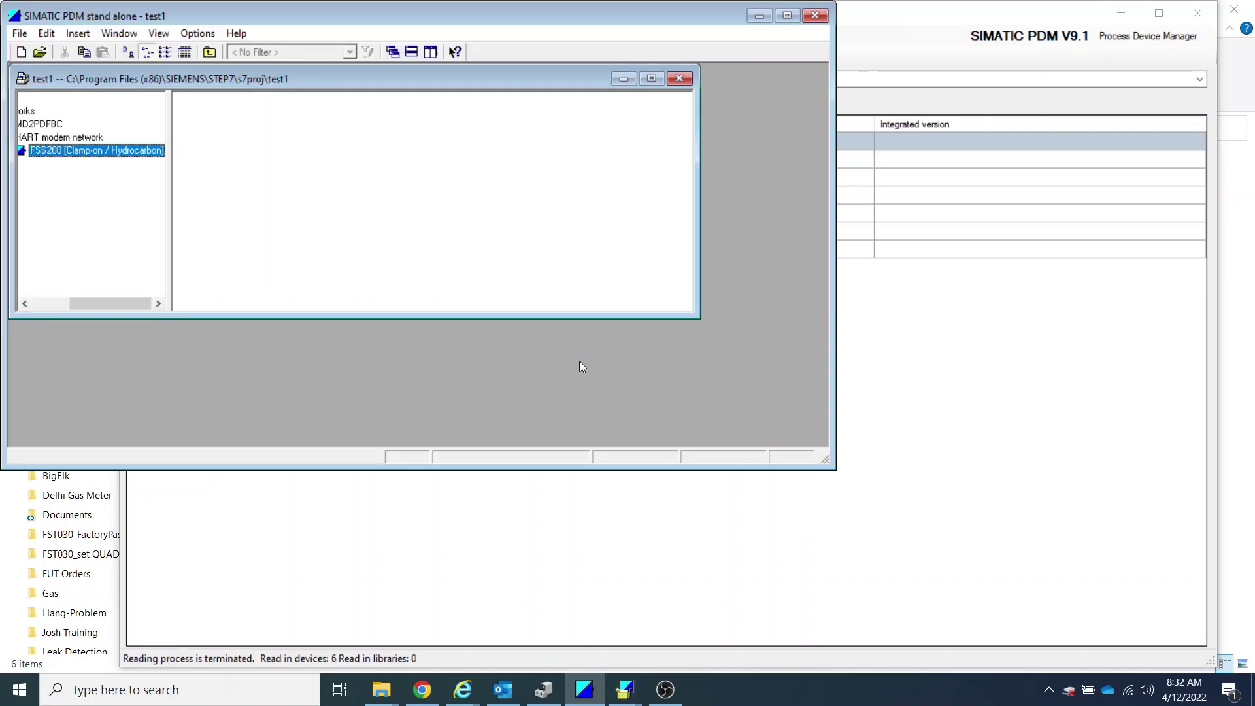
click(545, 547)
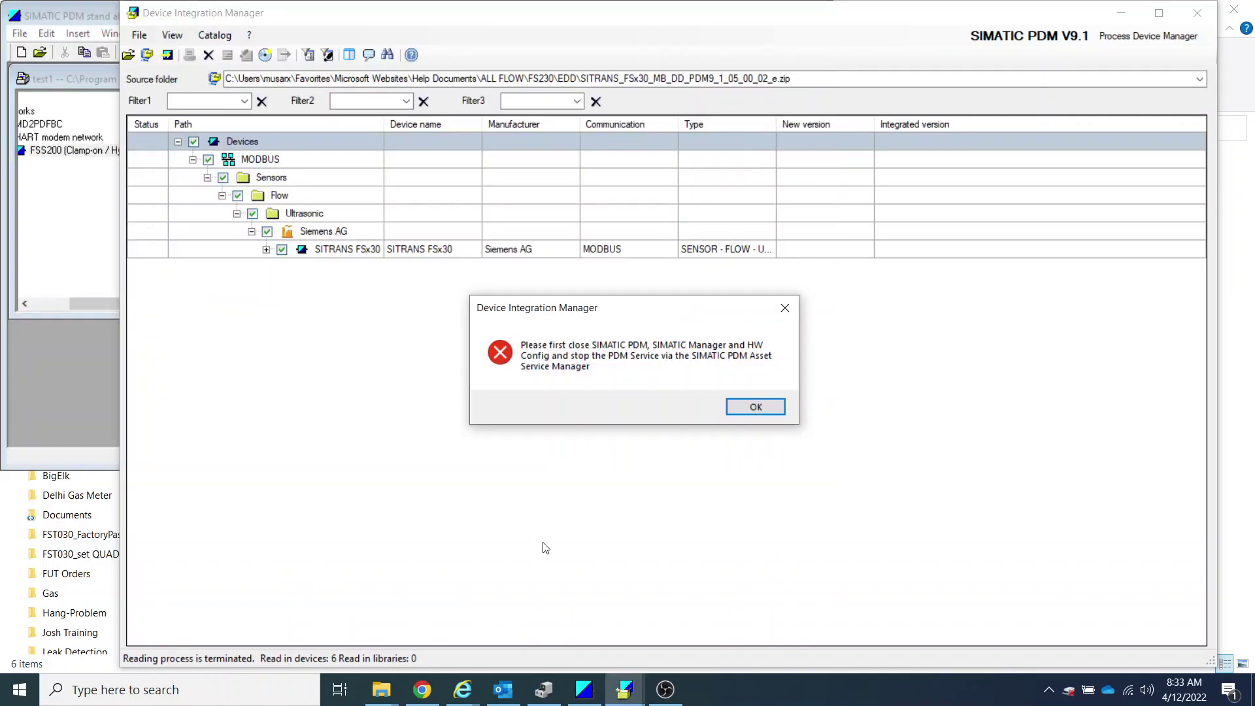
click(92, 414)
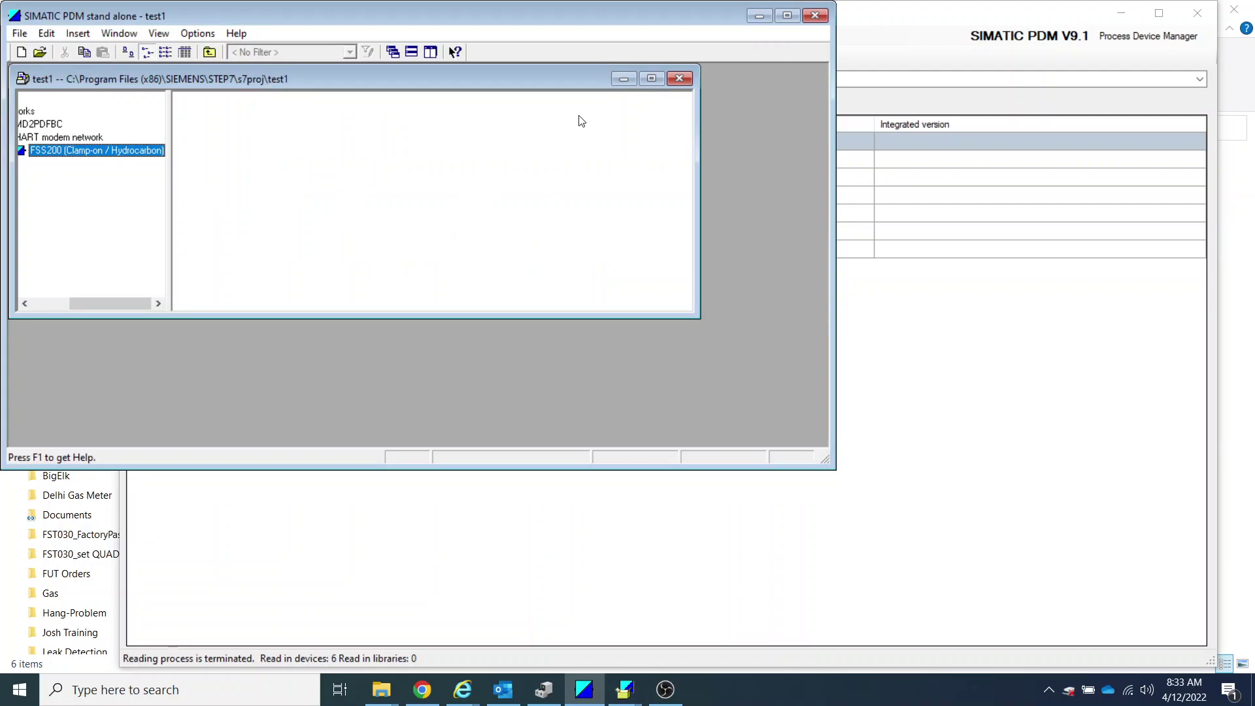
click(680, 78)
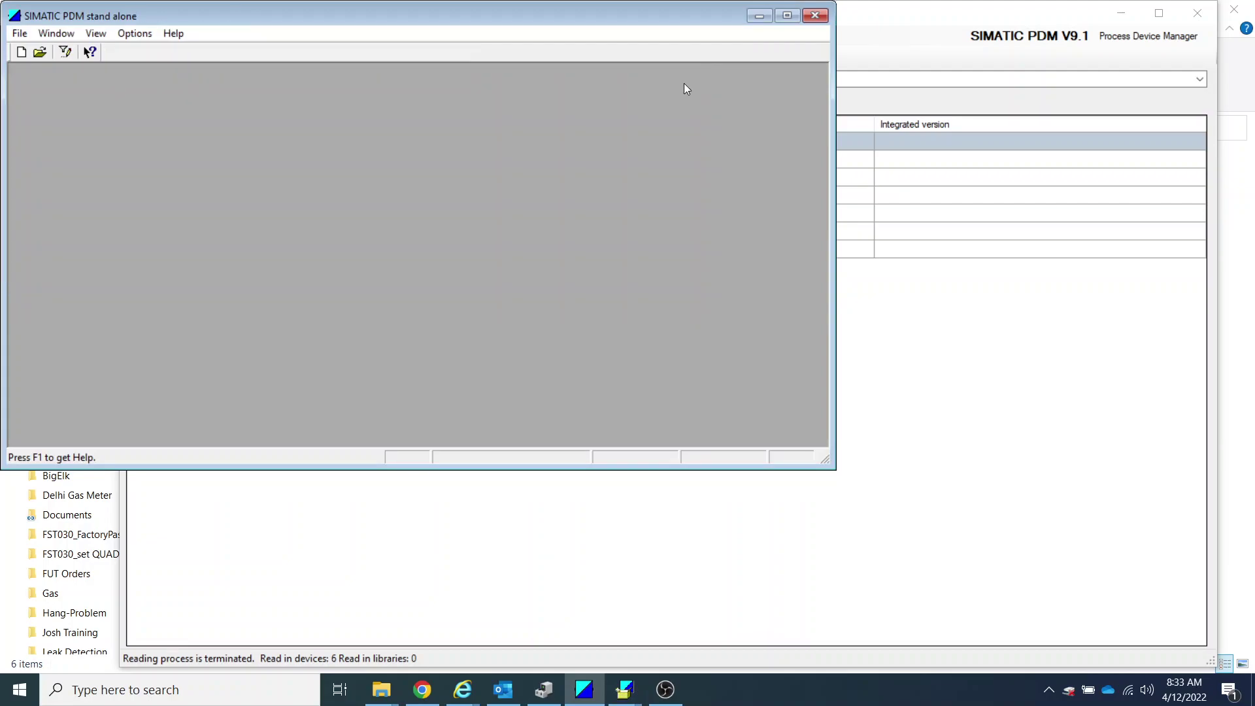
click(814, 15)
click(755, 408)
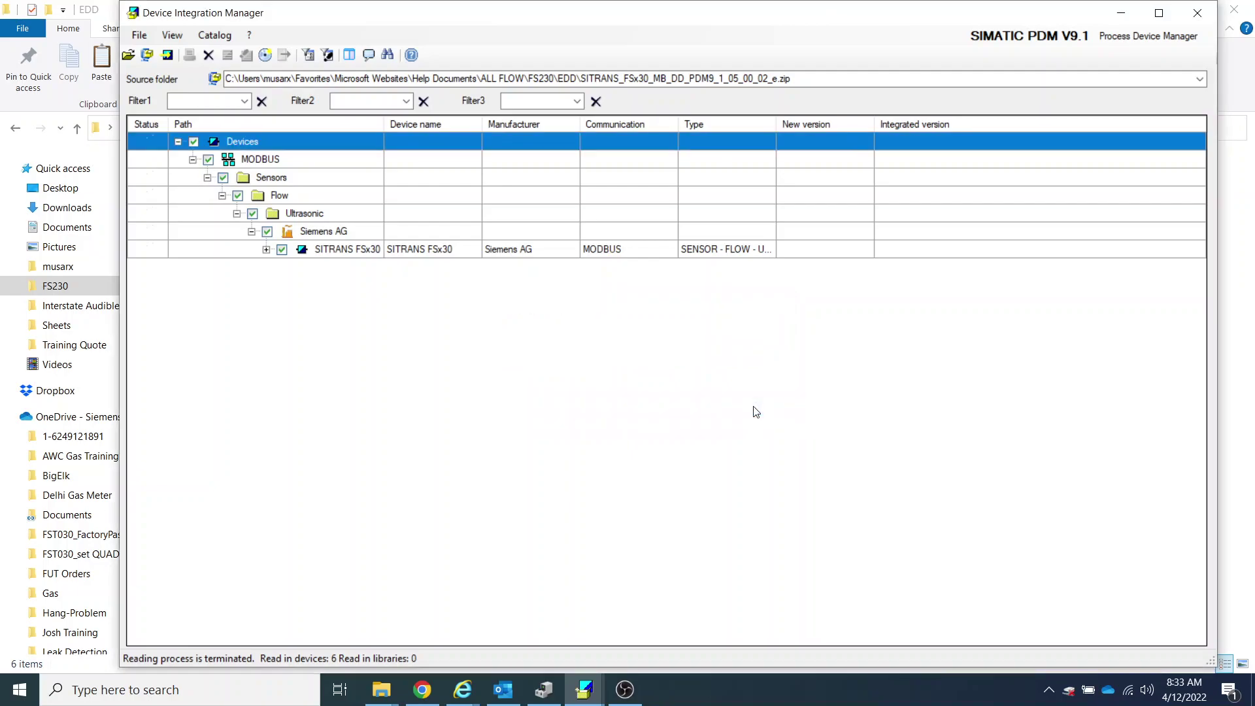
Retry the integration, close the FSS200 (Clamp-on / Hydrocarbon) window with its Load to PG/PC dialog, and dismiss the error.
click(170, 58)
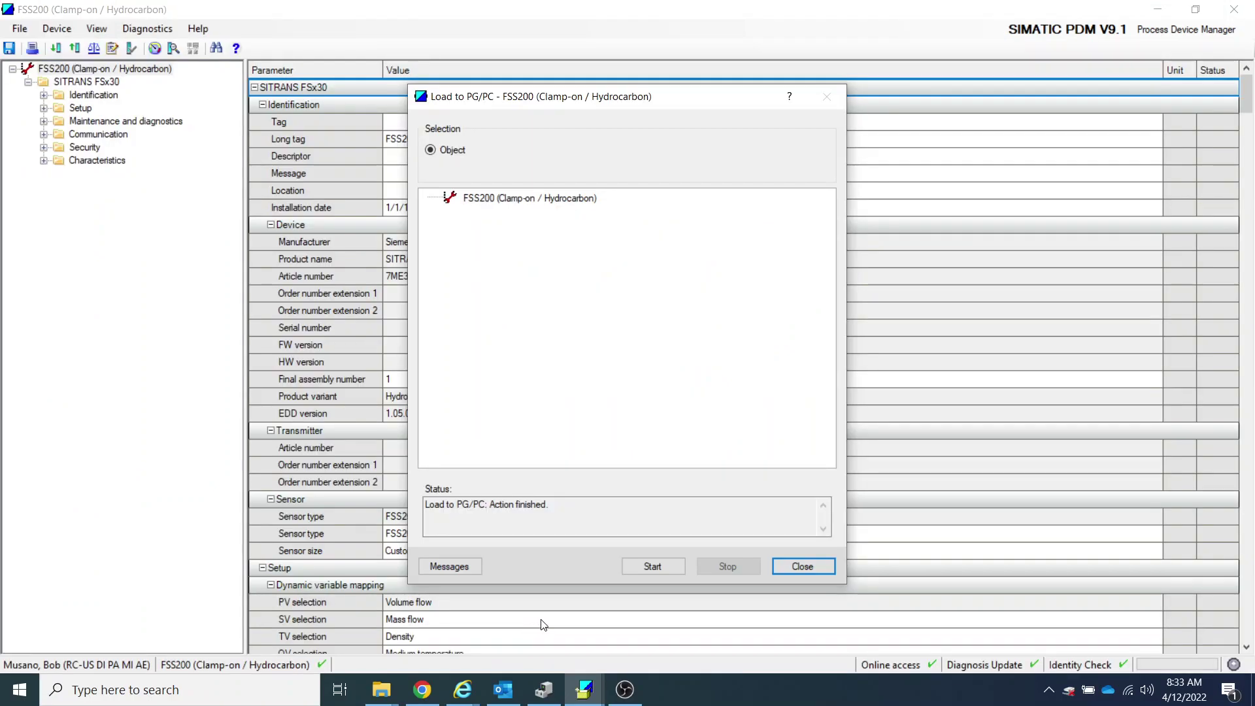
click(823, 566)
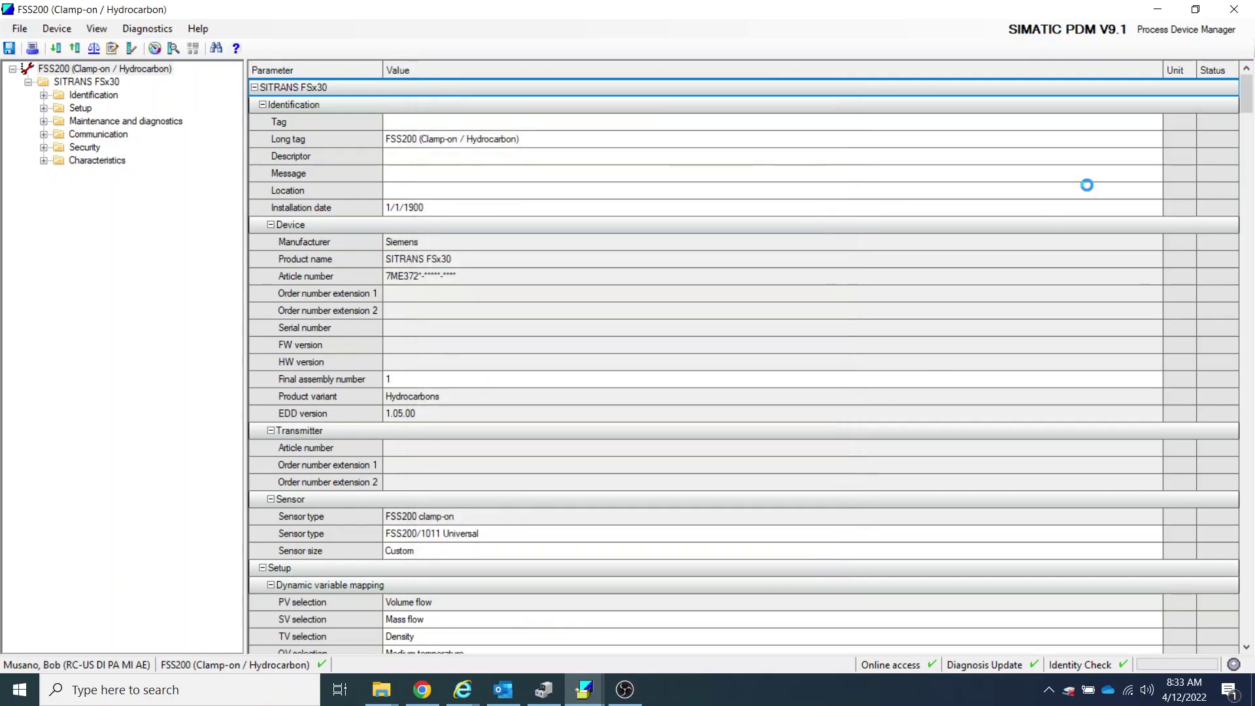
click(1235, 11)
click(700, 426)
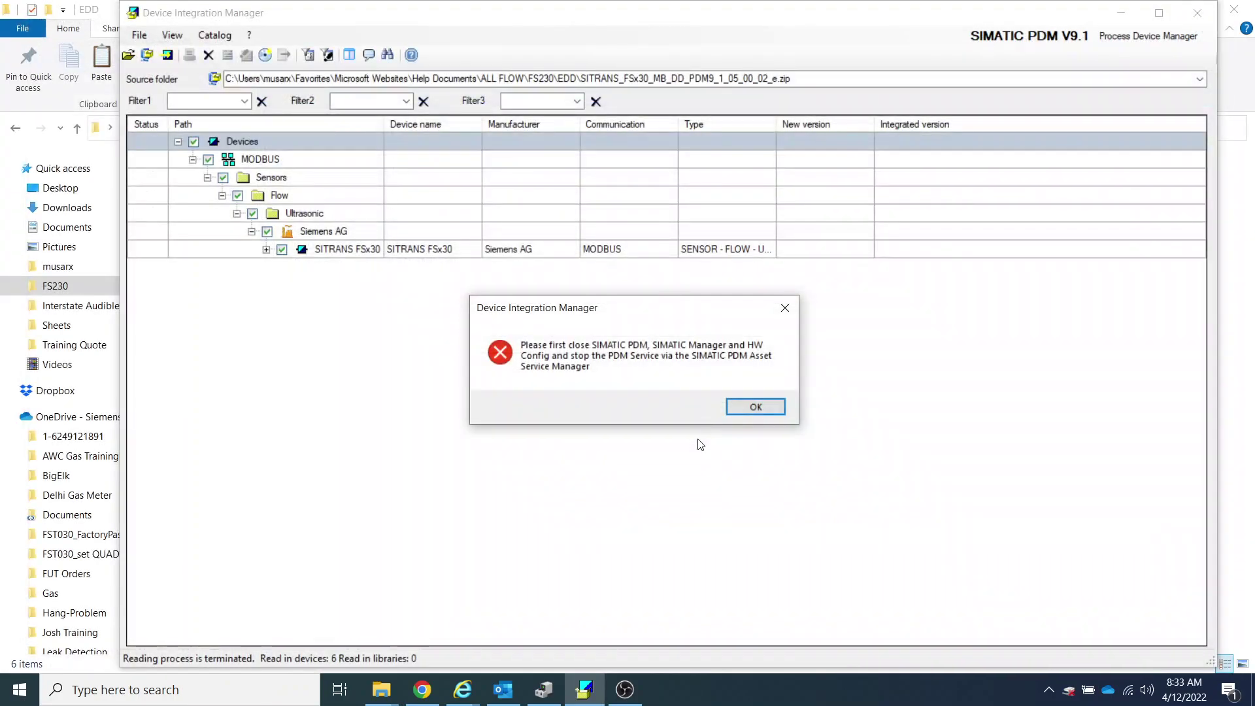
click(778, 404)
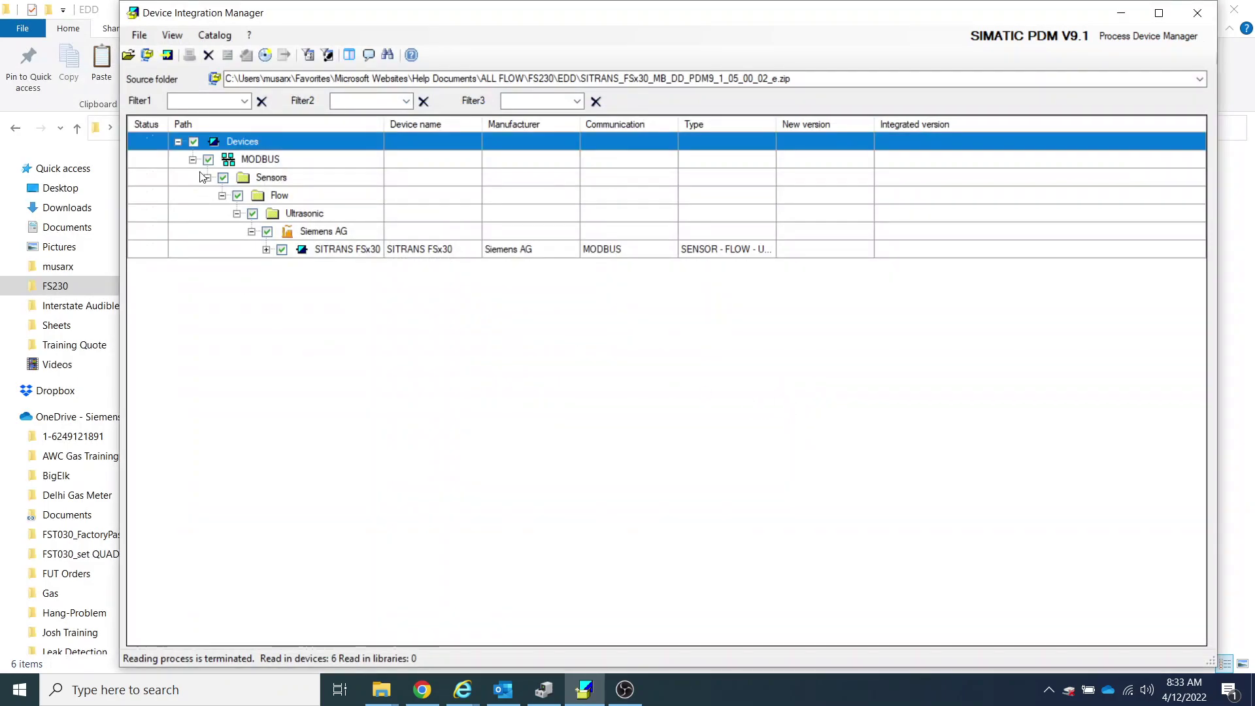
Integrate the selected MODBUS SITRANS FSx30 device description into the catalog and close Device Integration Manager.
click(167, 56)
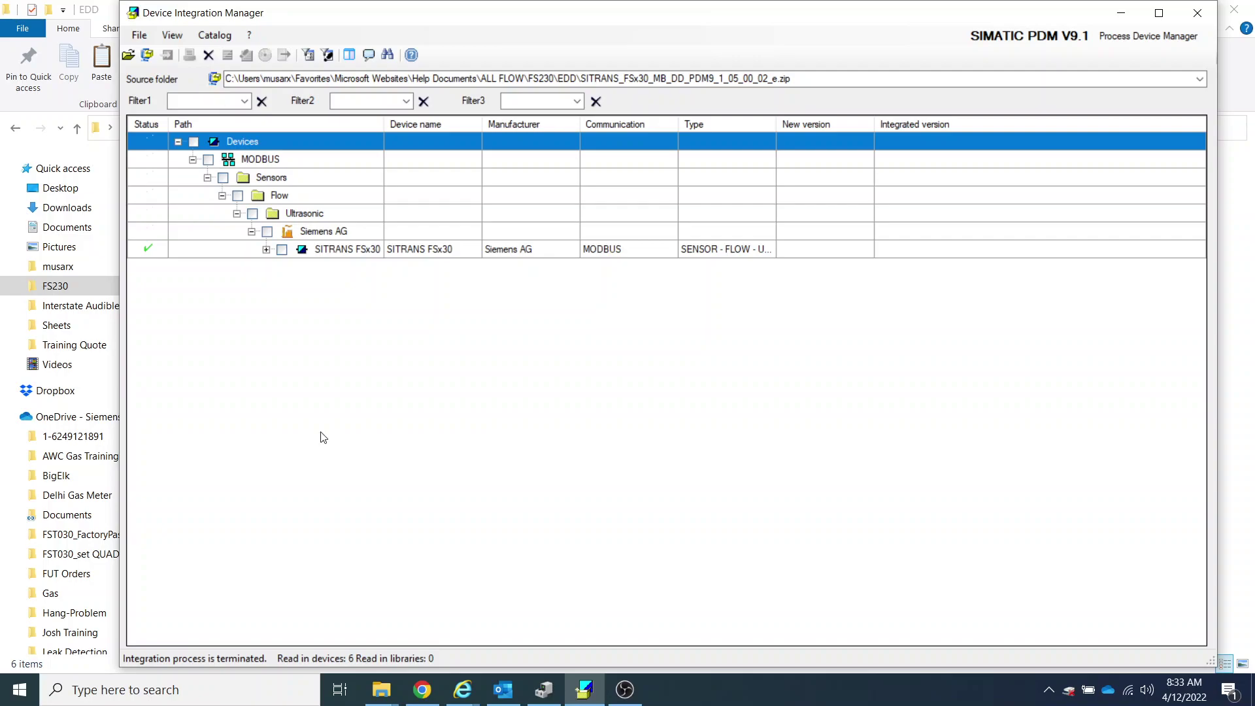
click(149, 37)
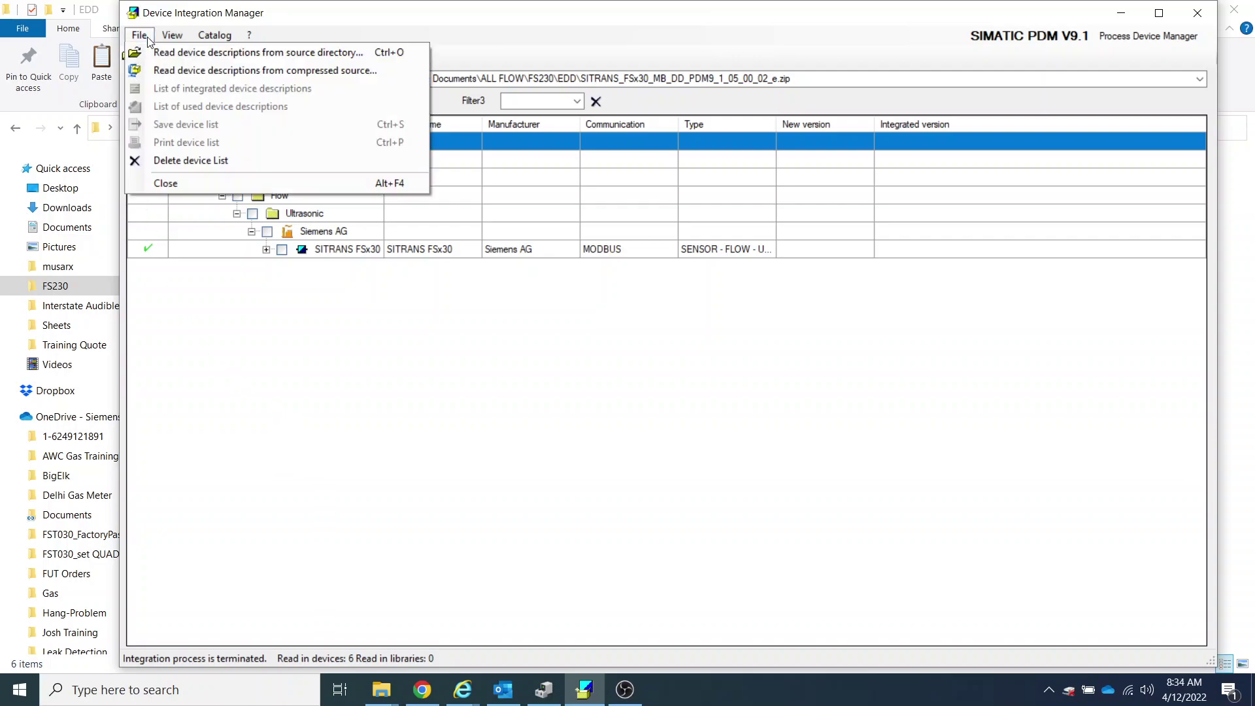
click(160, 187)
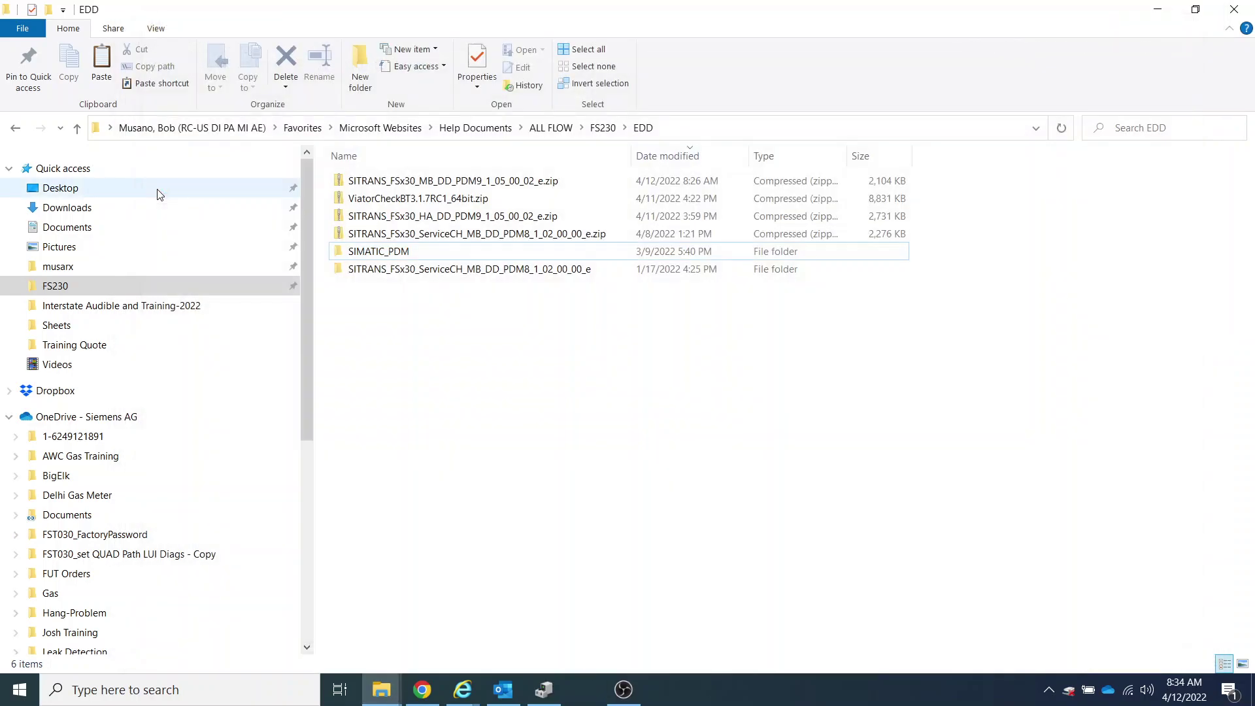
Launch SIMATIC PDM stand alone and approve its request to run.
key(super)
text(PDM)
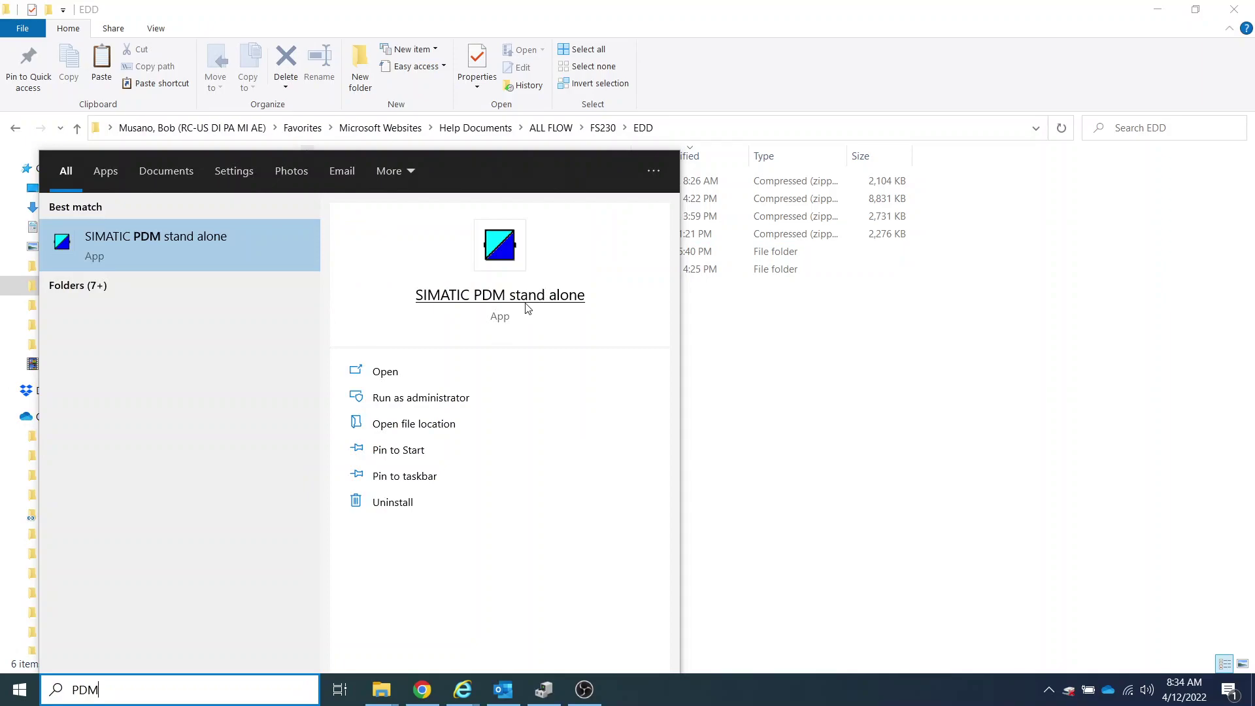
click(528, 308)
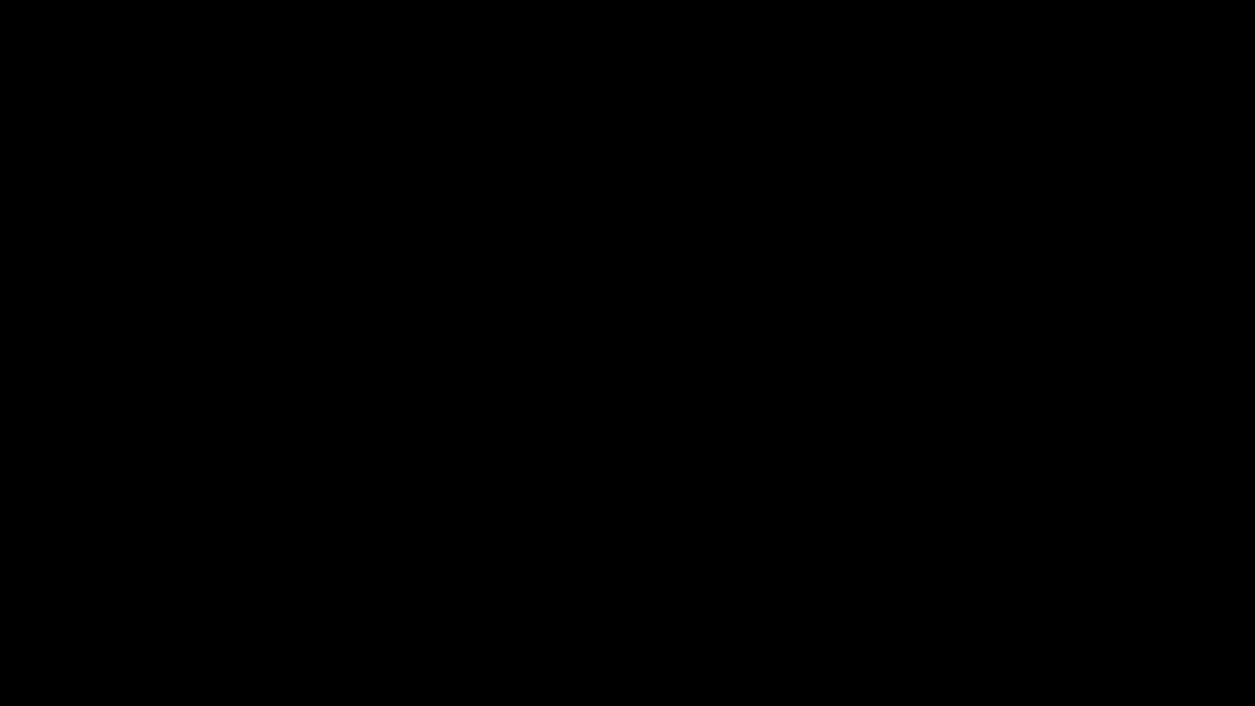
click(528, 465)
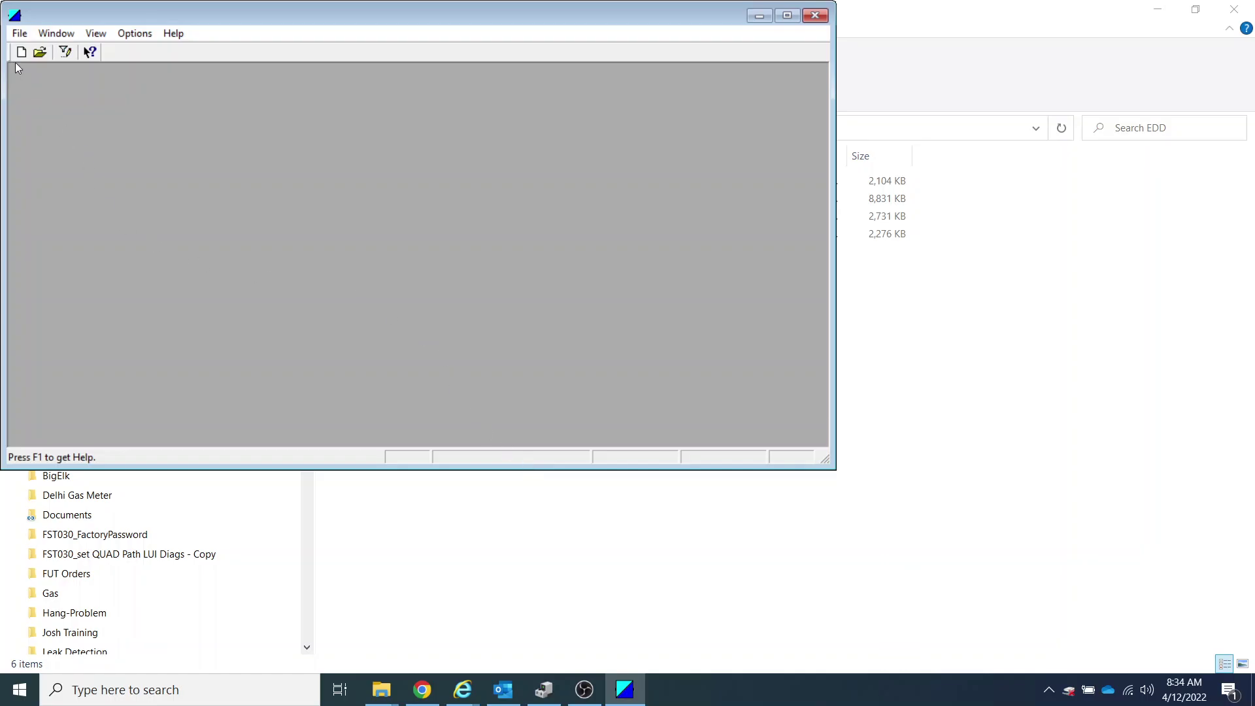
Create a new project named HART 0412 in the default storage location.
click(19, 33)
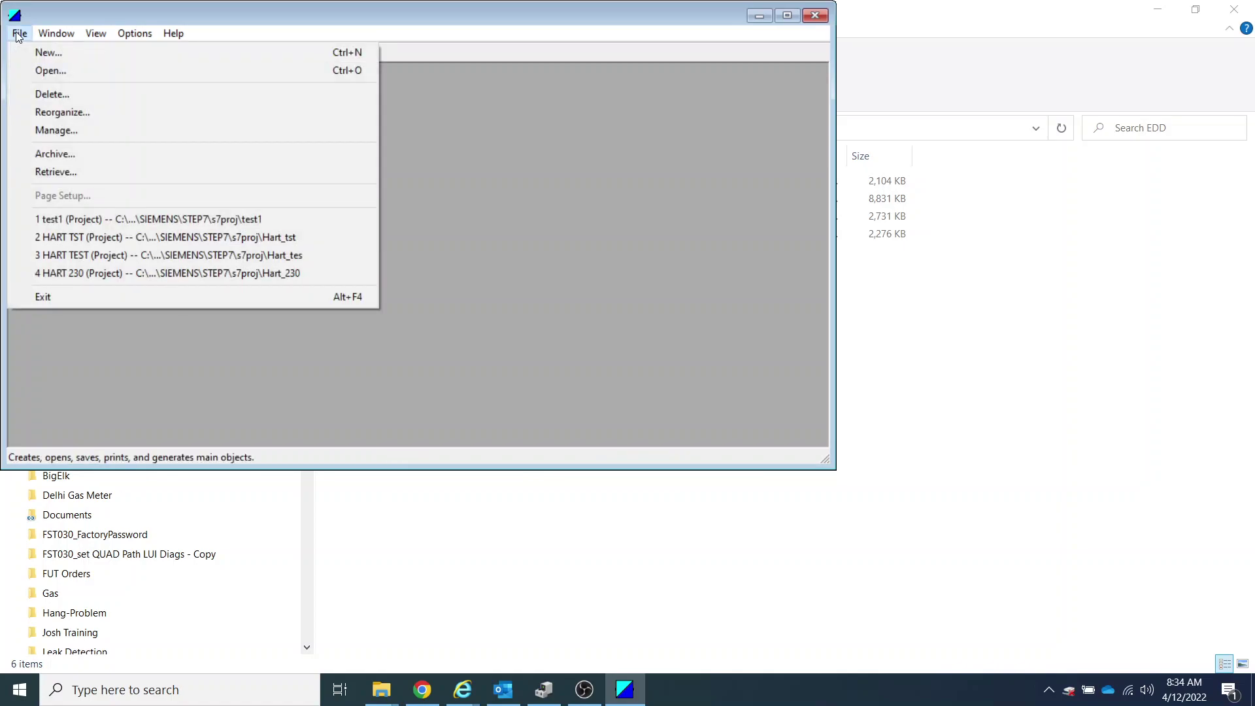
click(46, 52)
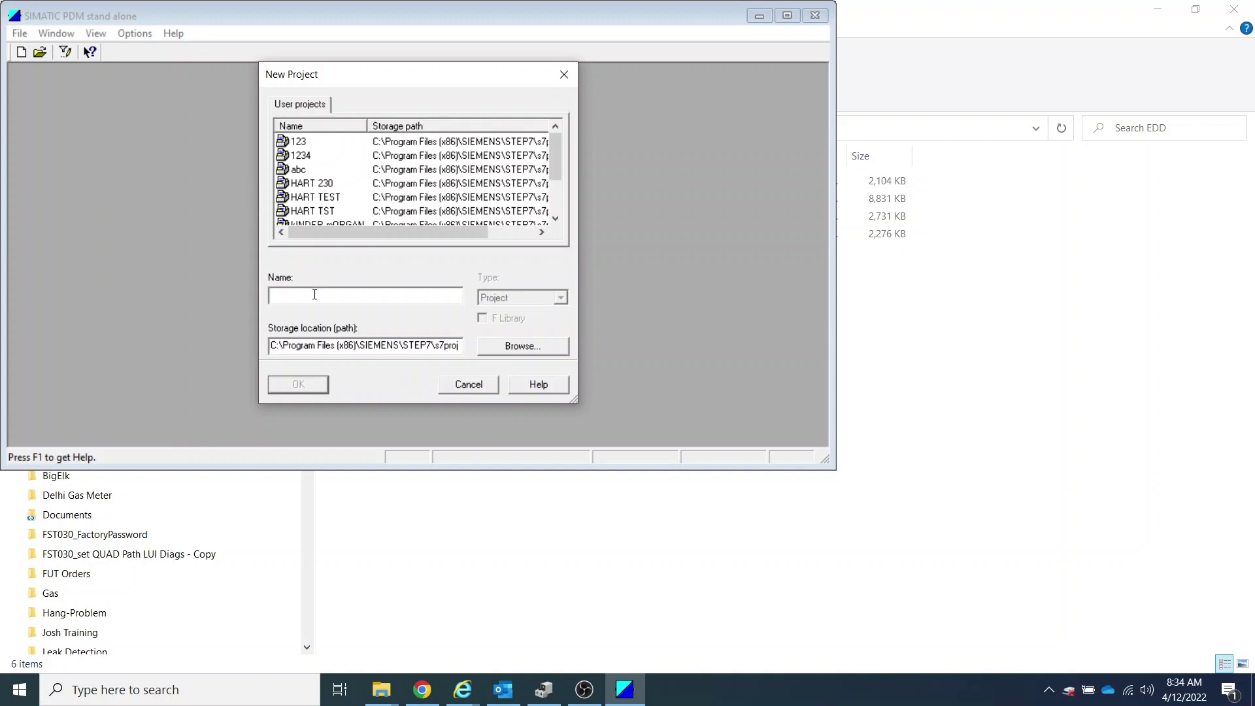
text(HART)
text(0412)
click(298, 385)
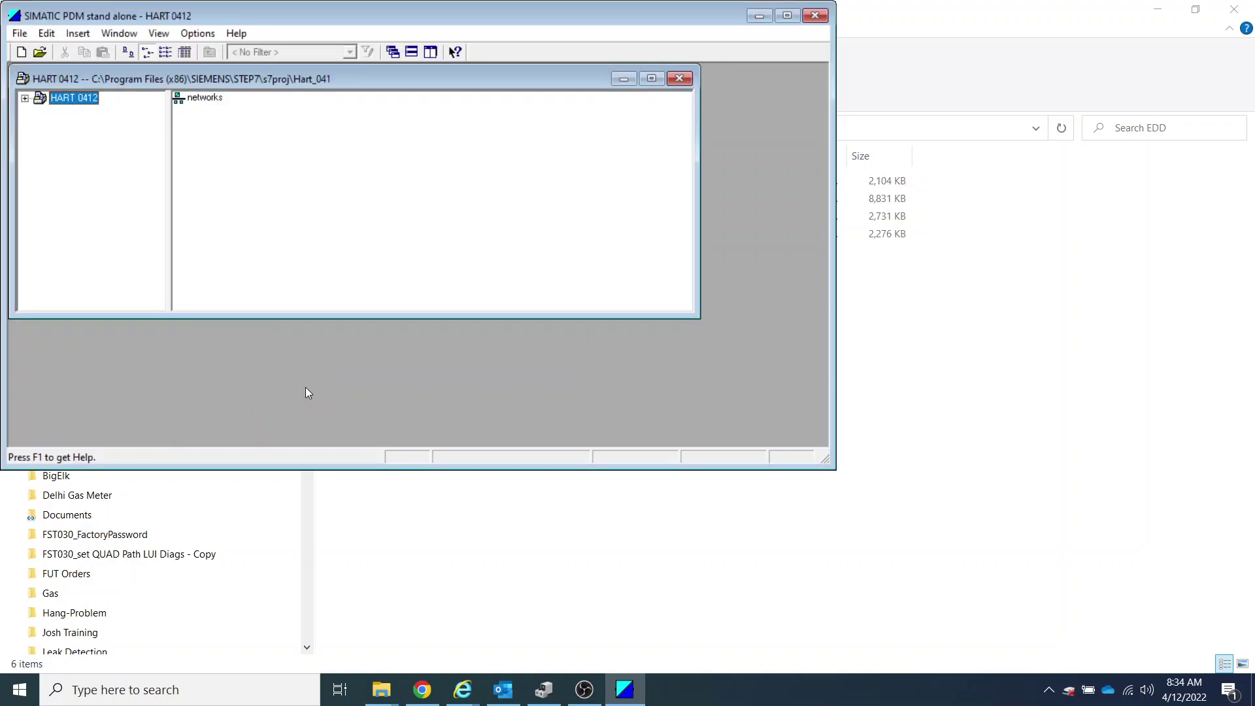
Insert one communication network under the project's networks object, with the device type HART modem network.
click(24, 99)
click(40, 111)
click(190, 101)
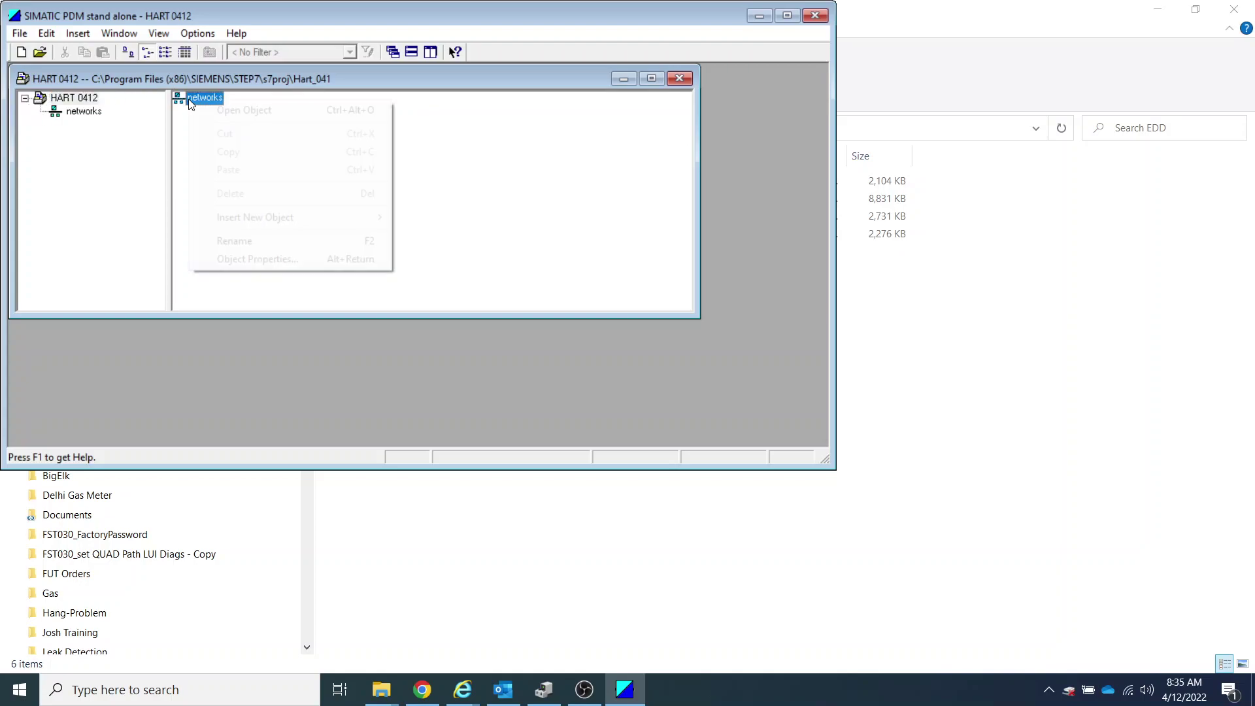
right_click(190, 103)
mouse_move(280, 222)
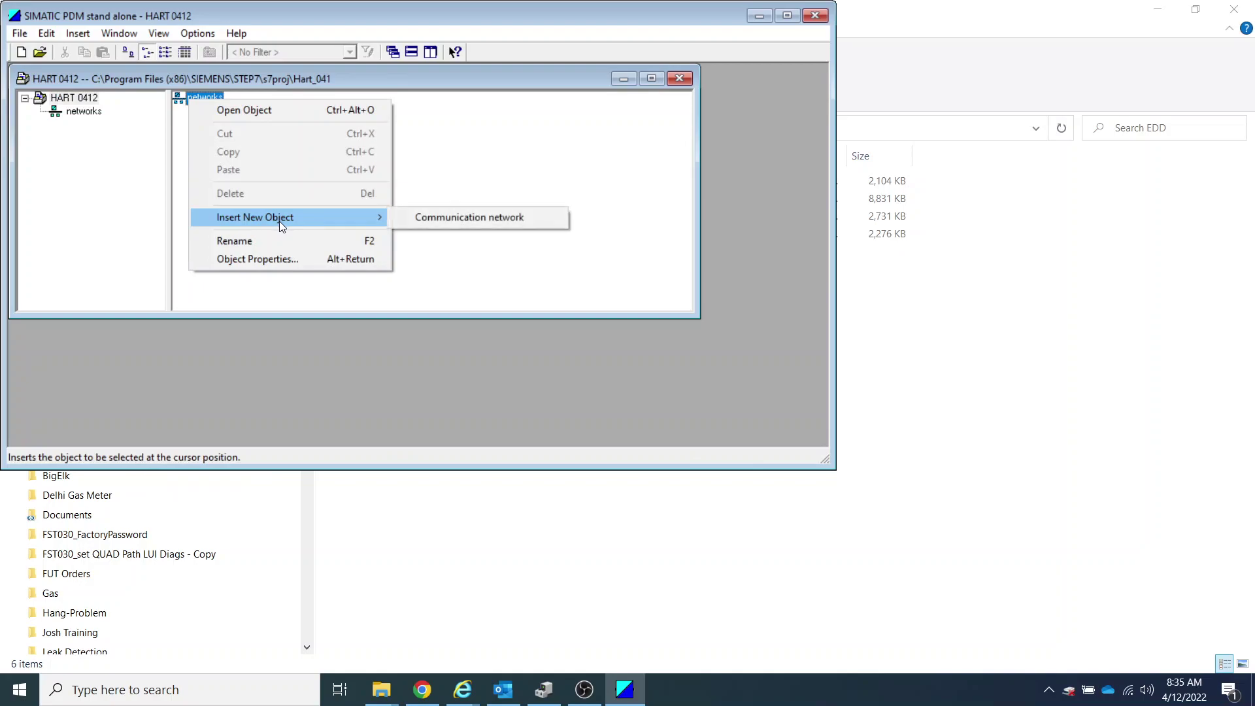
click(472, 219)
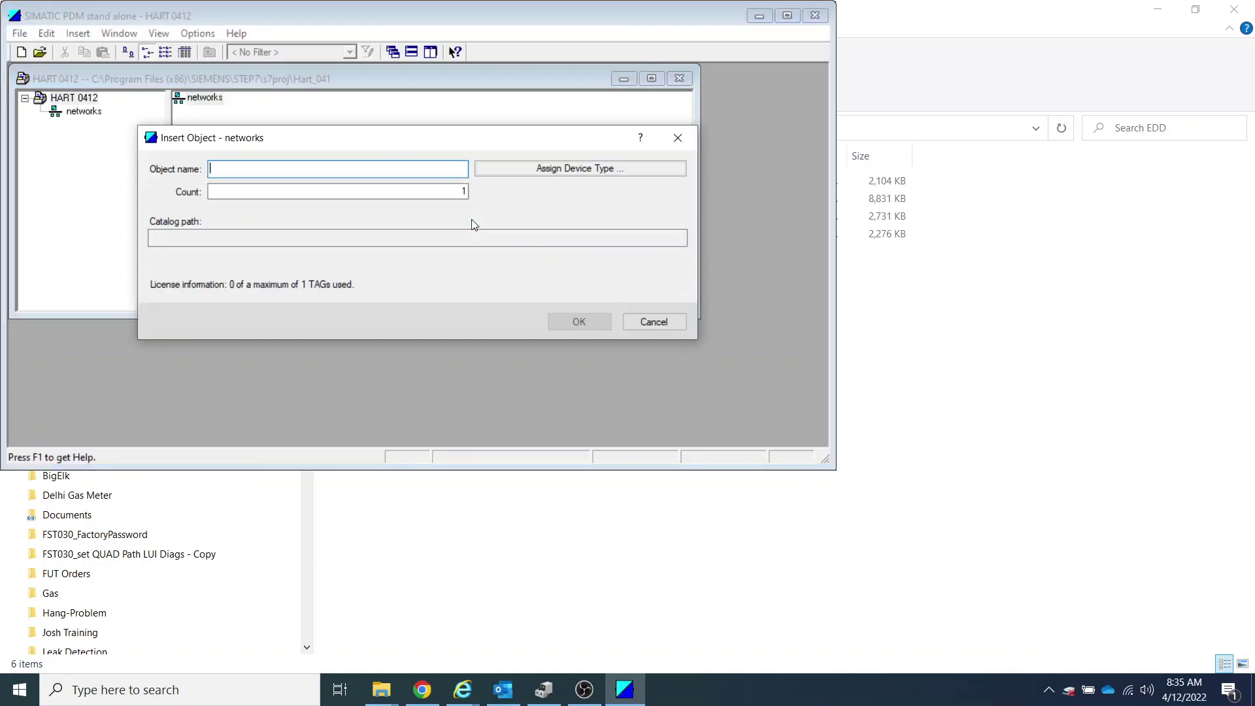
click(600, 171)
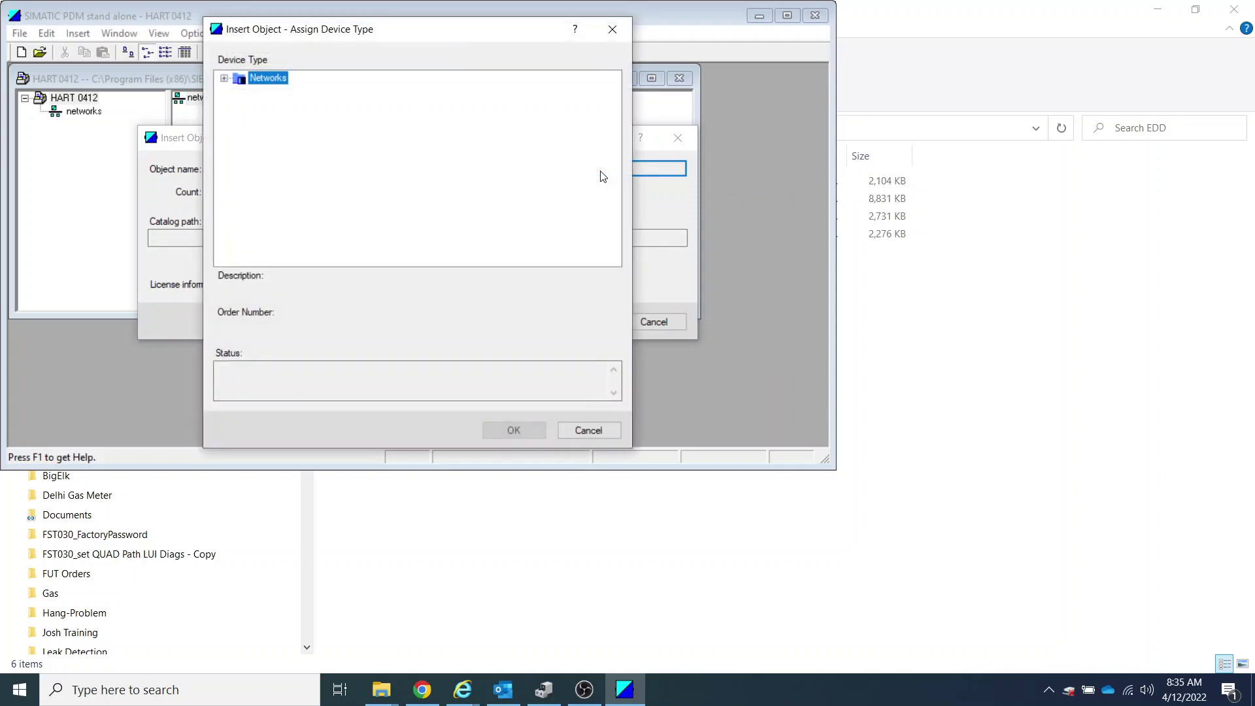
click(225, 79)
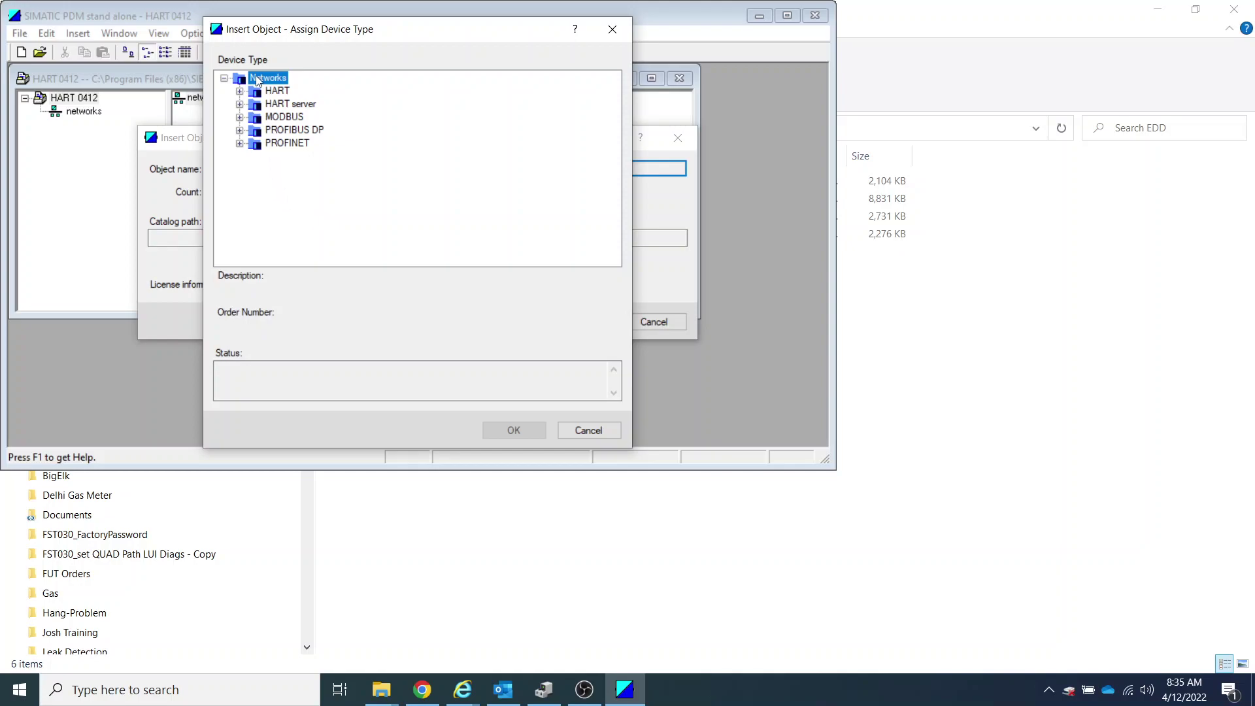
click(240, 92)
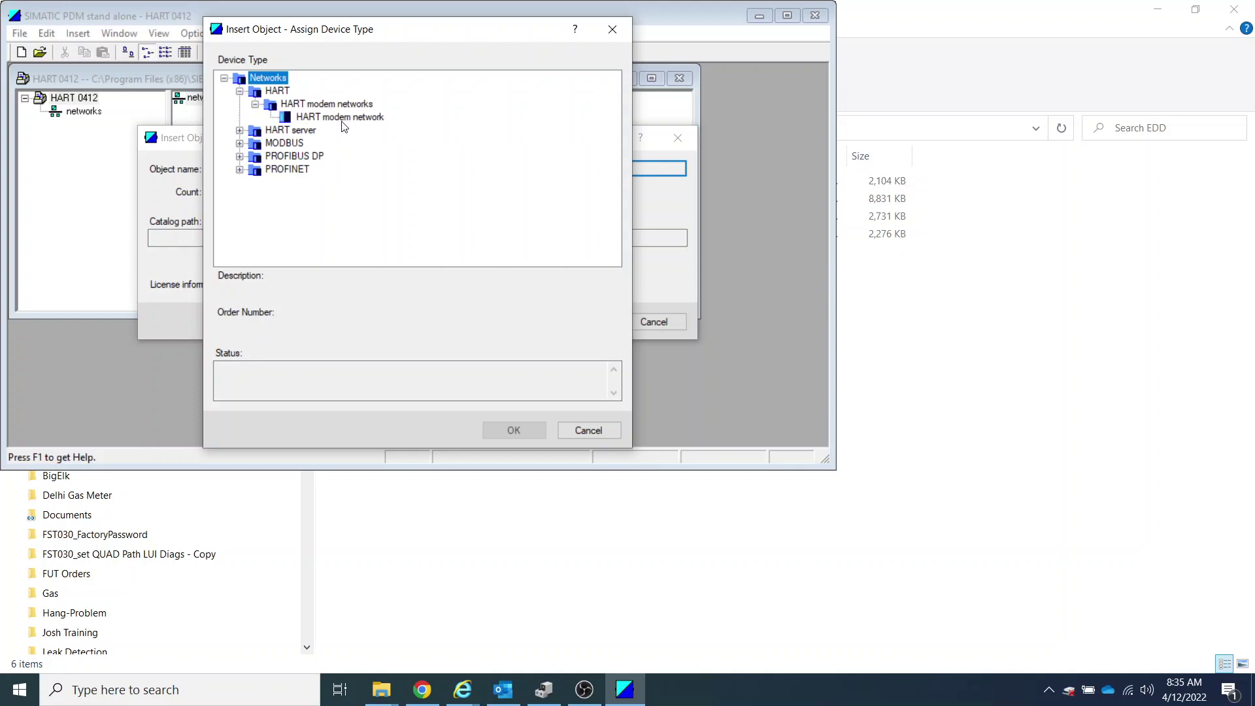
click(351, 120)
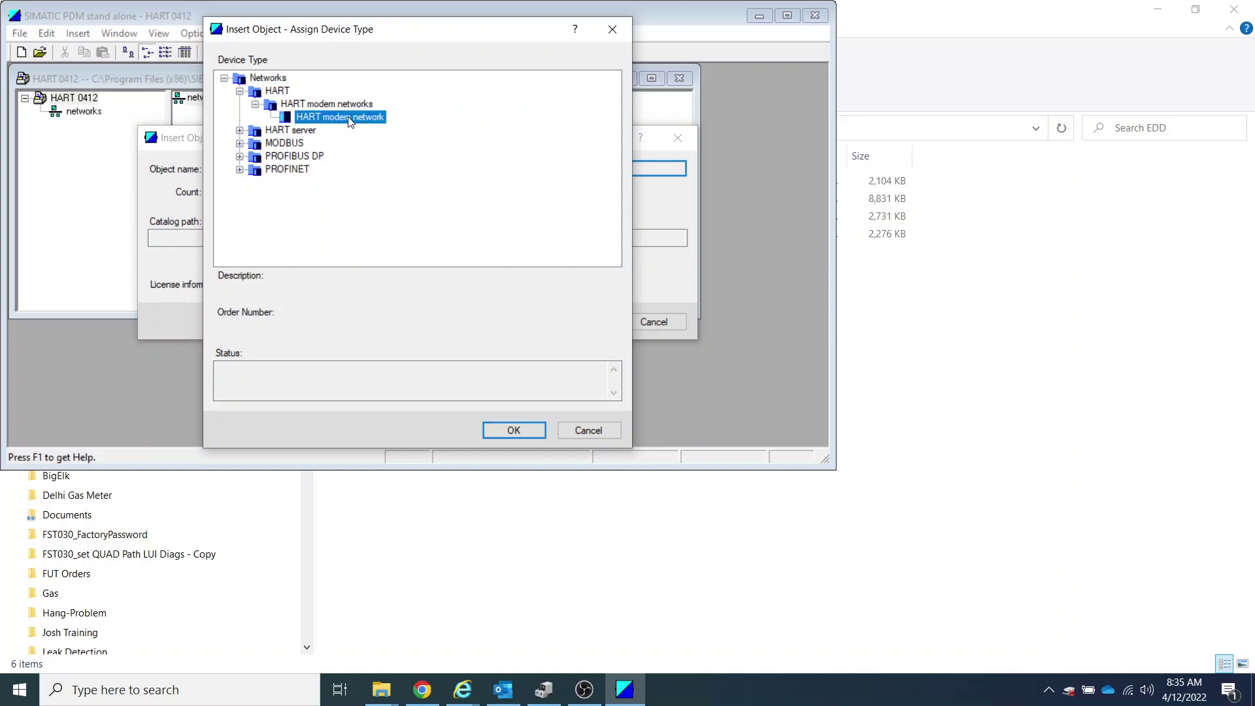
click(514, 431)
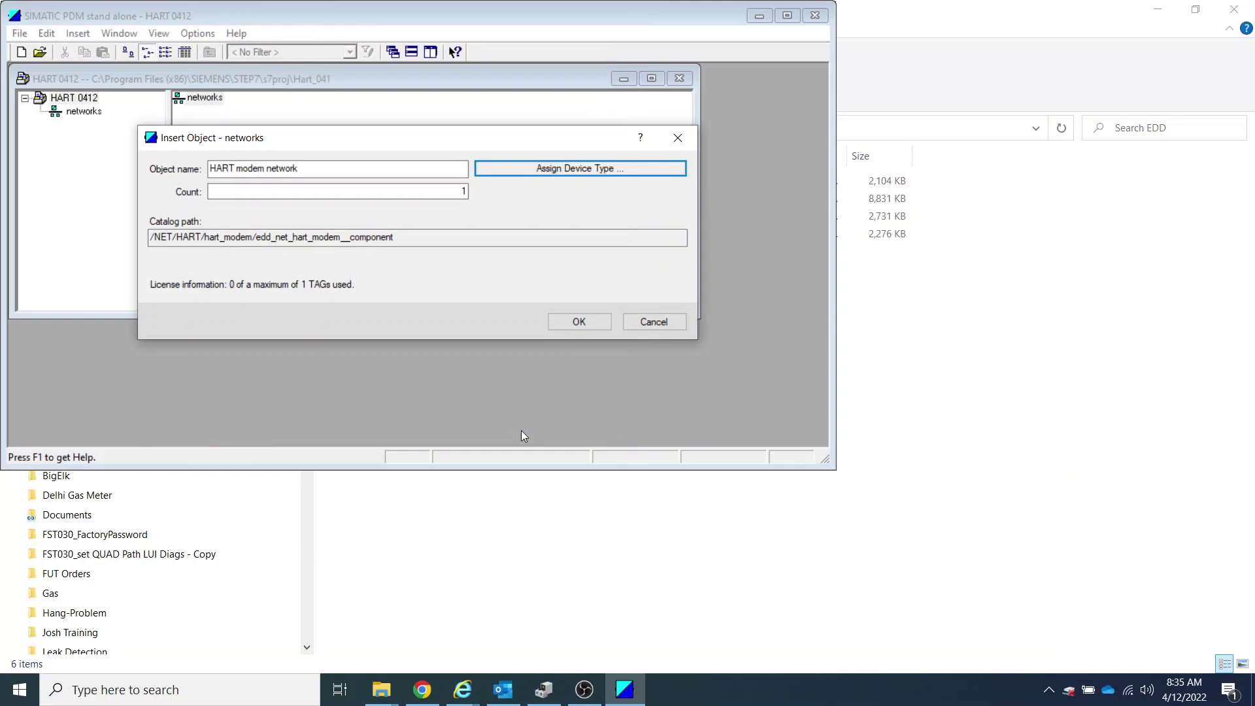
click(567, 322)
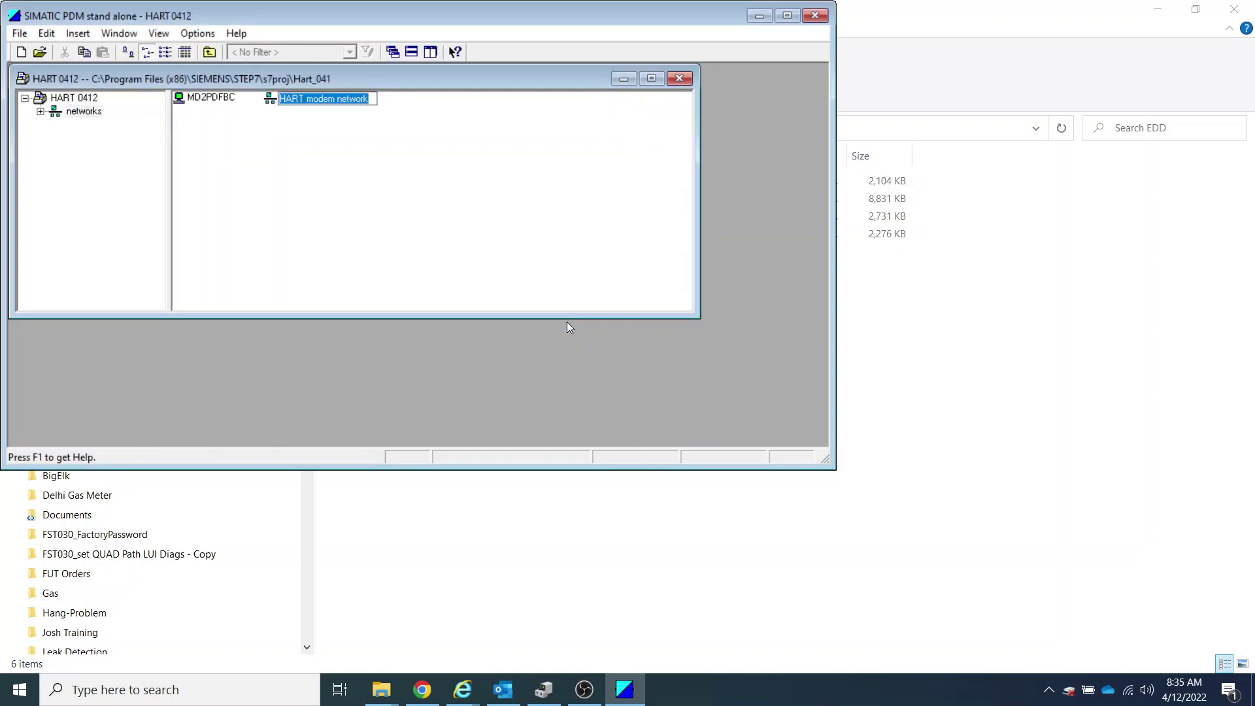
Open the communication properties of the PC's COM Port Interface and look up the VIATOR USB HART Interface port in Device Manager.
double_click(200, 98)
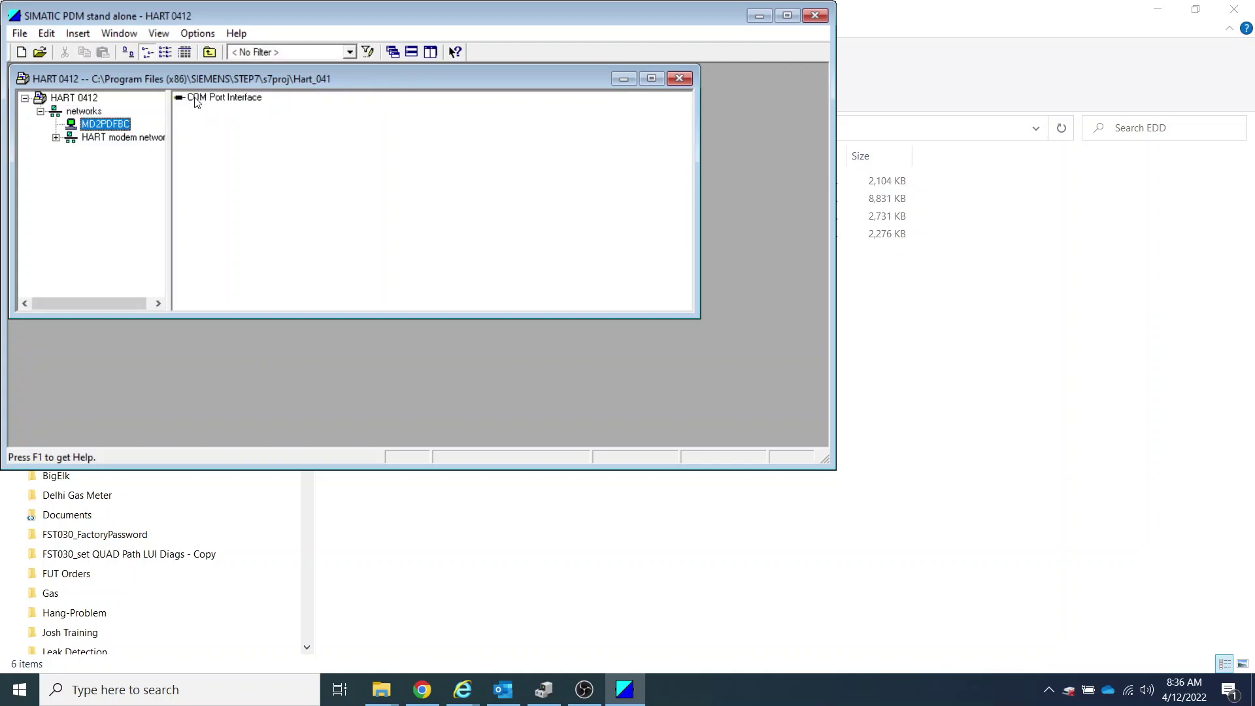
double_click(196, 100)
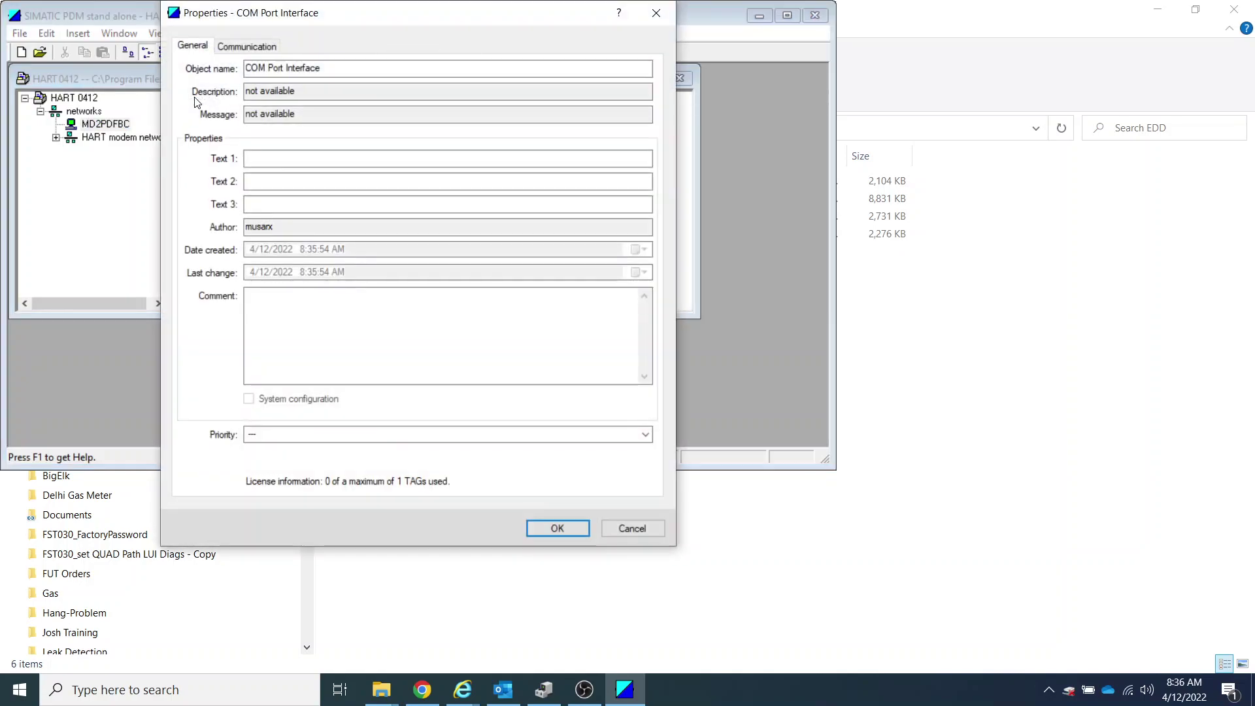
click(240, 43)
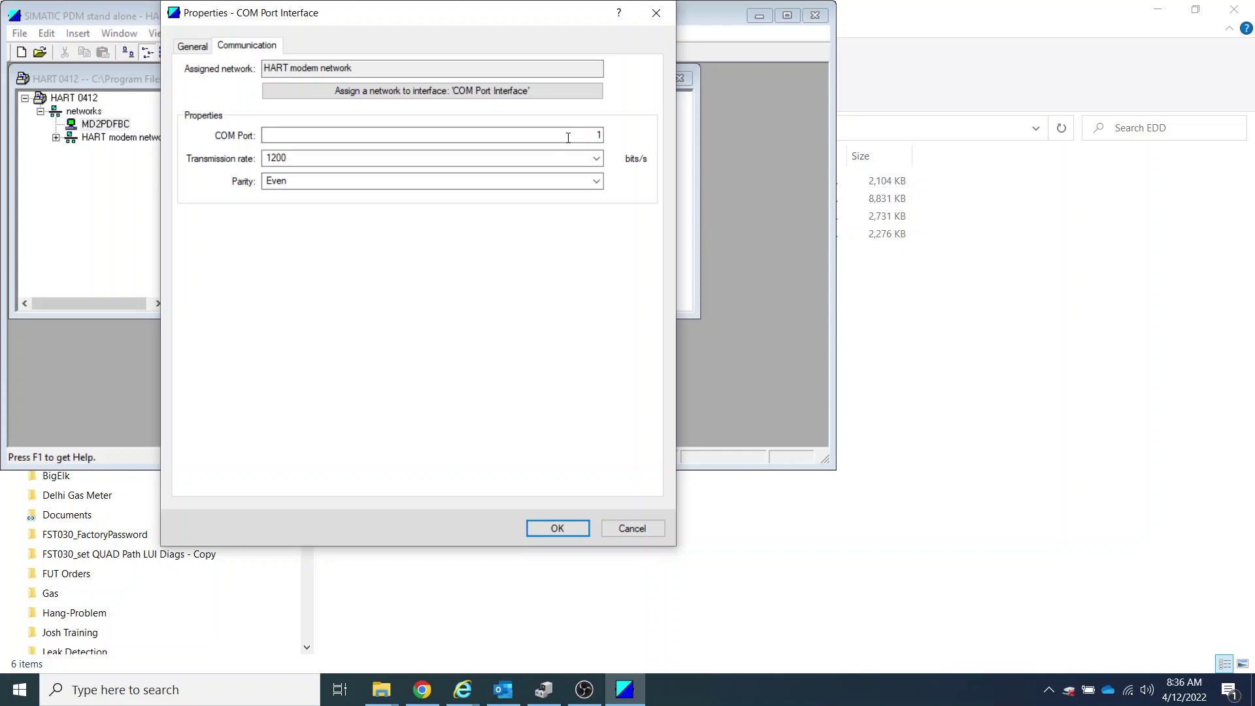
key(alt+Tab)
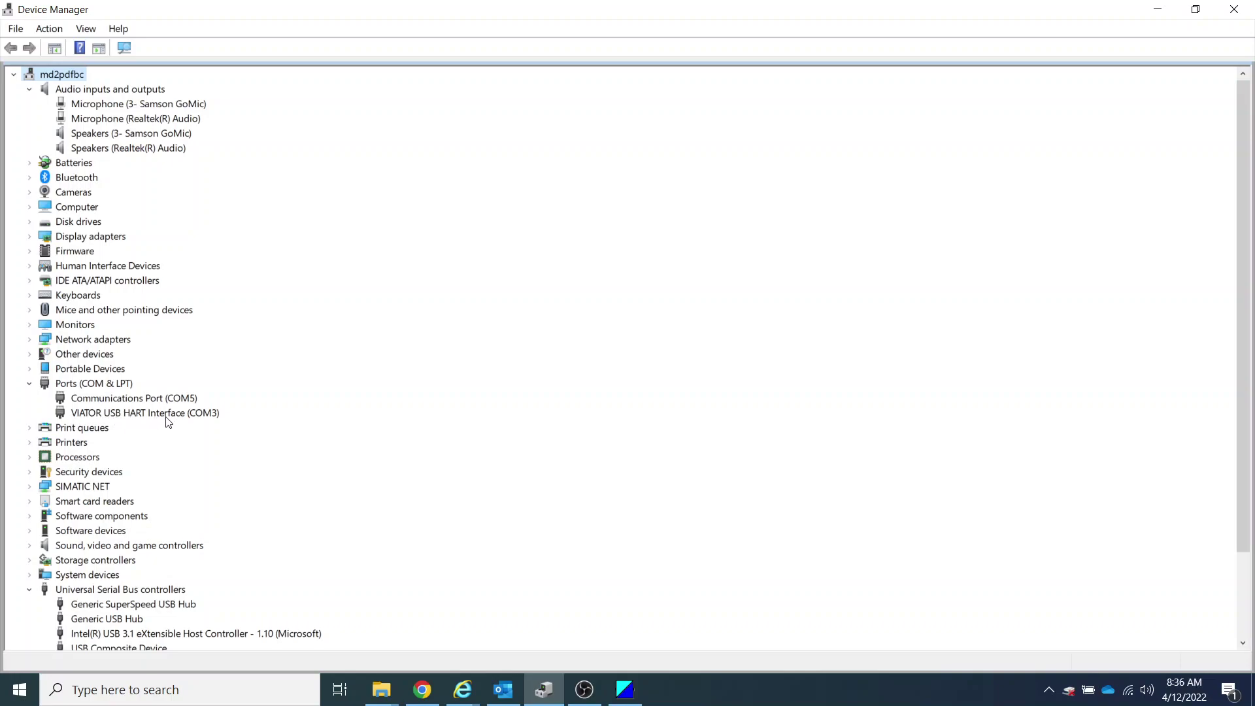
click(1158, 11)
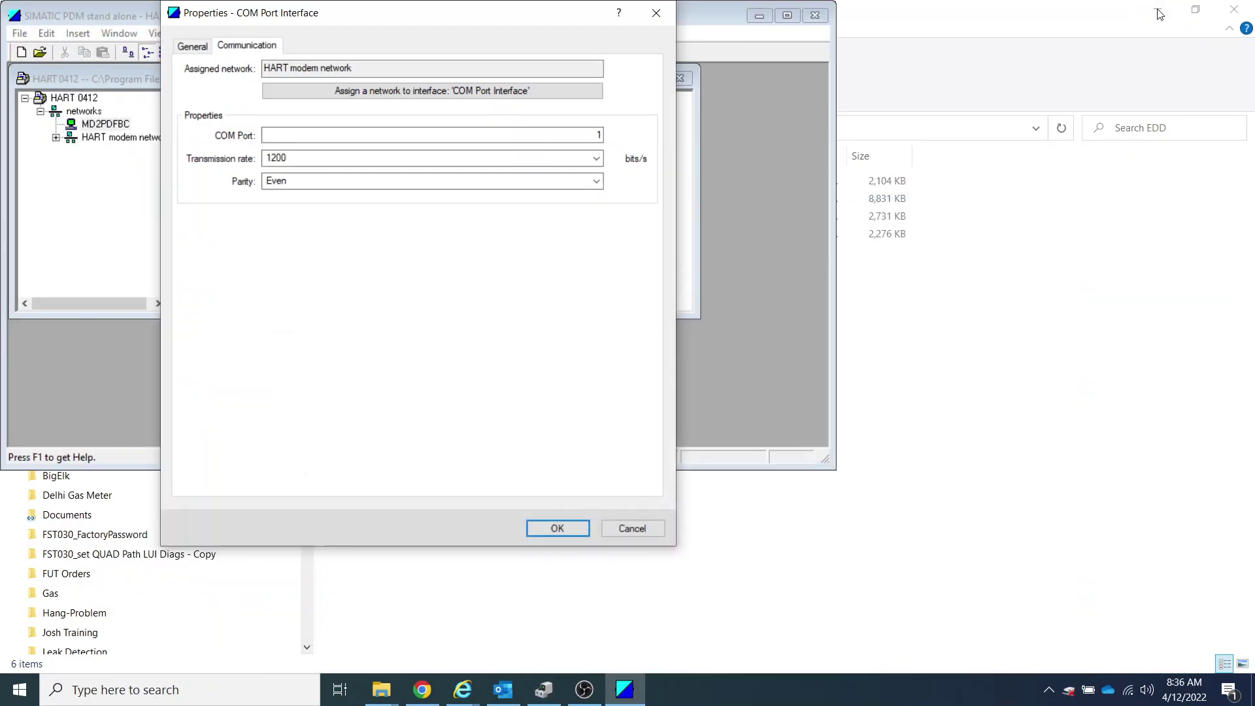
Set the COM Port Interface to COM port 3 and 2400 bits/s, keep Even parity, and accept the properties.
click(596, 135)
key(BackSpace)
text(3)
click(597, 159)
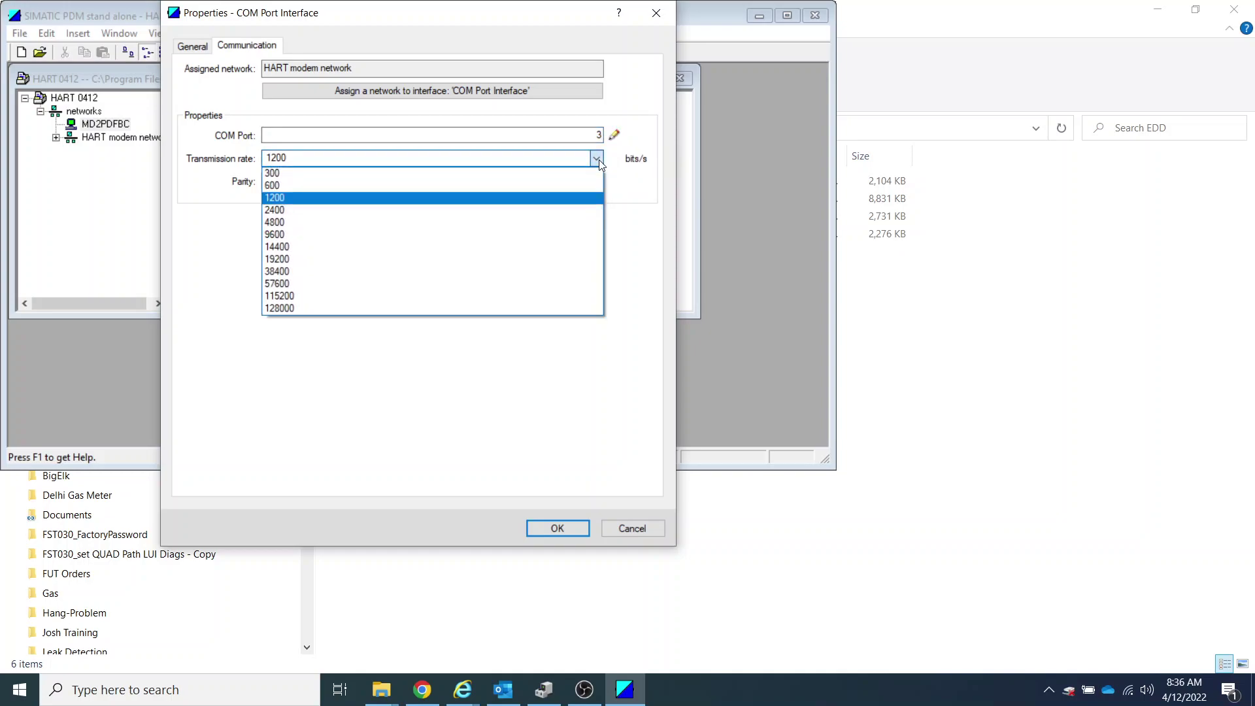
click(300, 210)
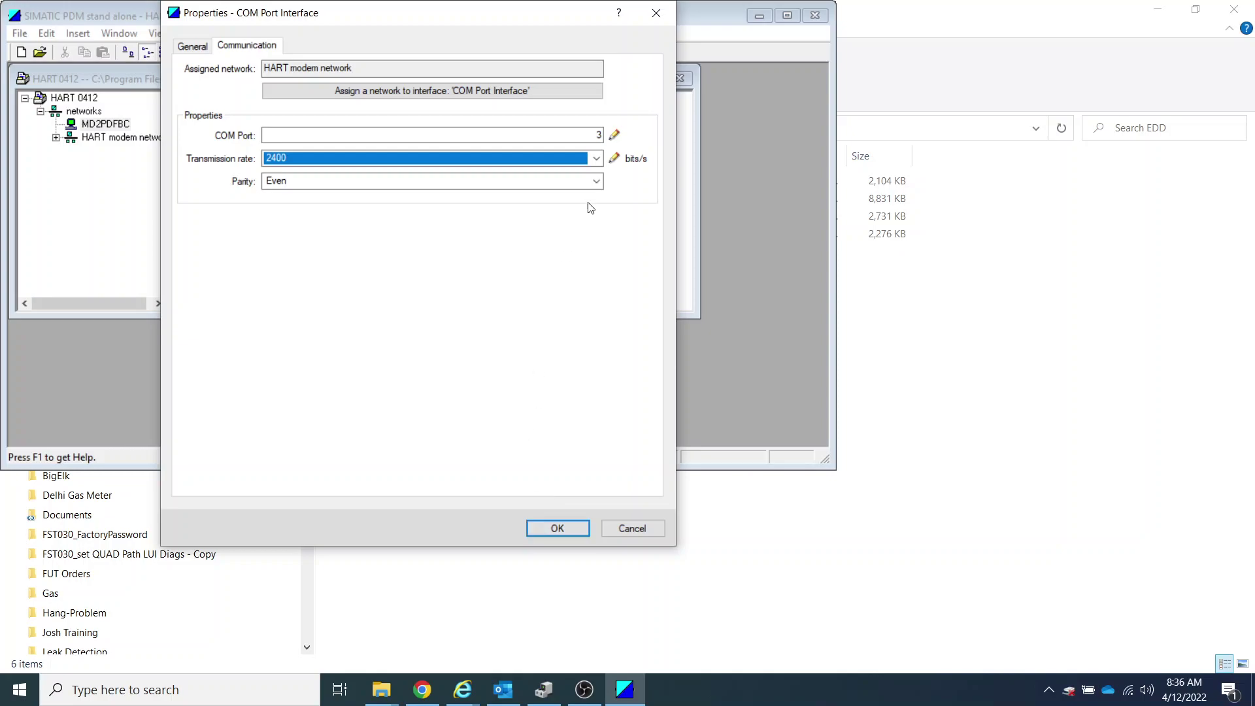
click(596, 182)
click(596, 183)
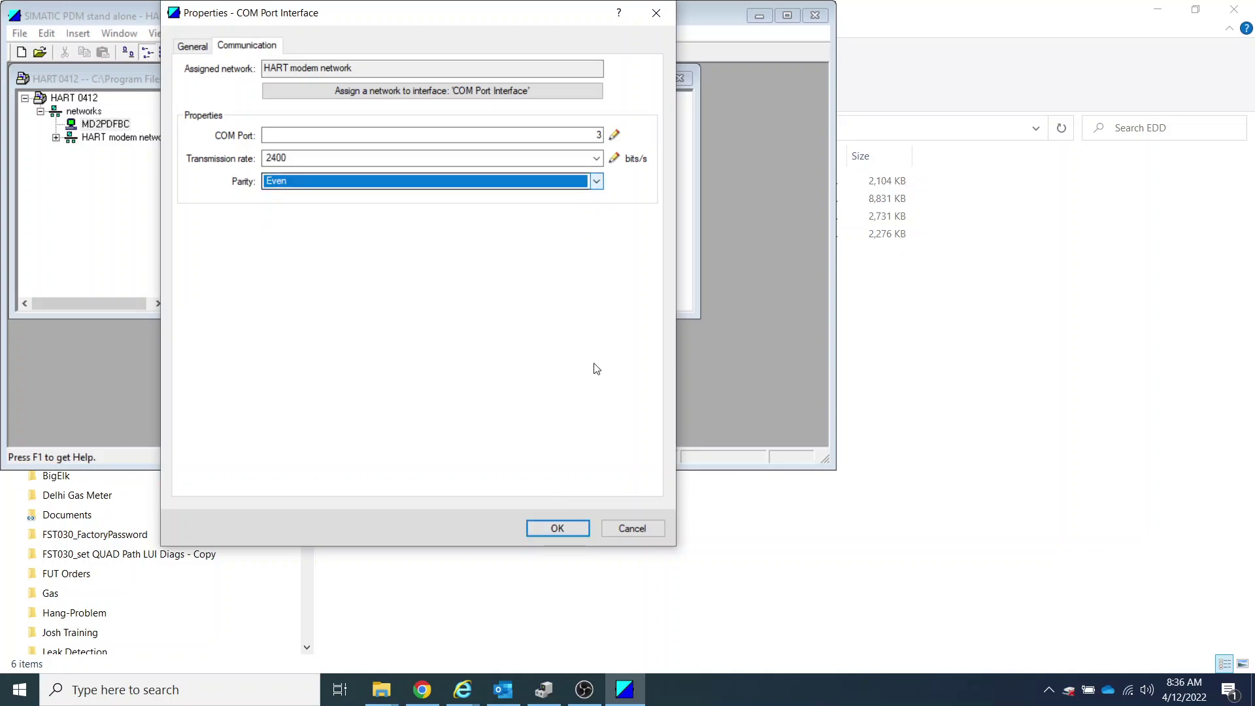
click(548, 527)
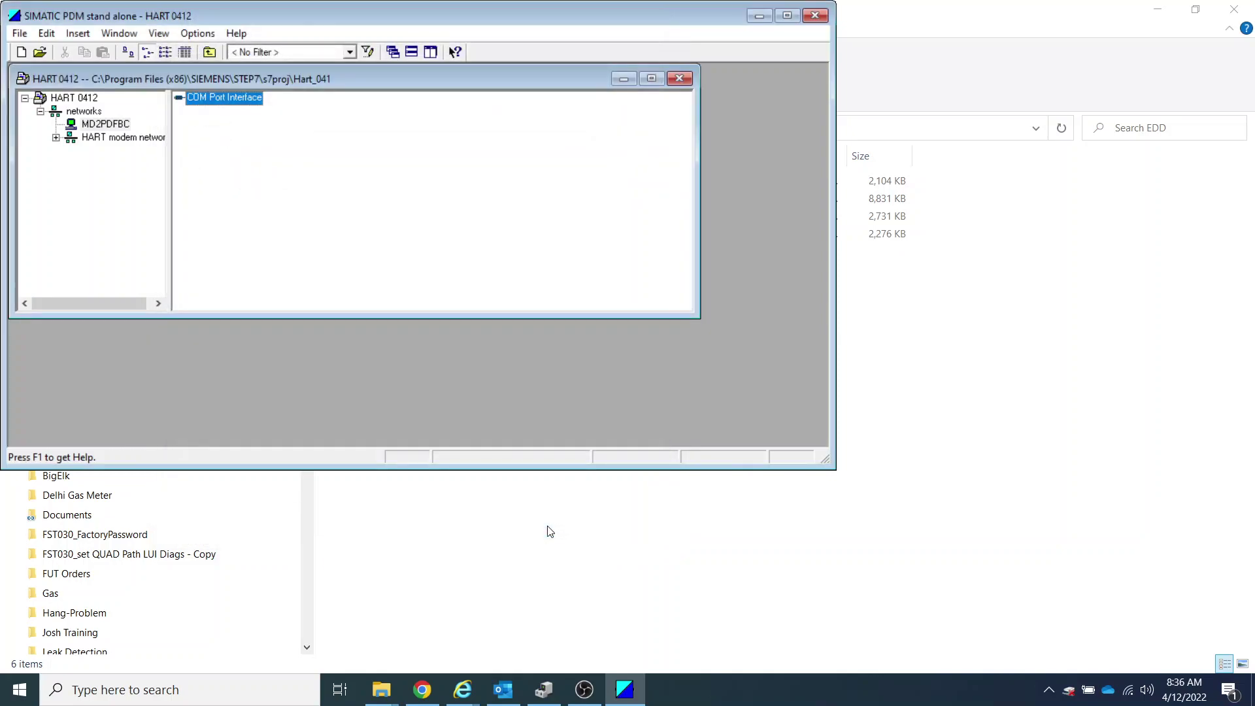
Insert an FSS200 (Clamp-on / Hydrocarbon) object from SITRANS FSx30 Device Revision 6 into the HART modem network.
click(58, 144)
click(75, 140)
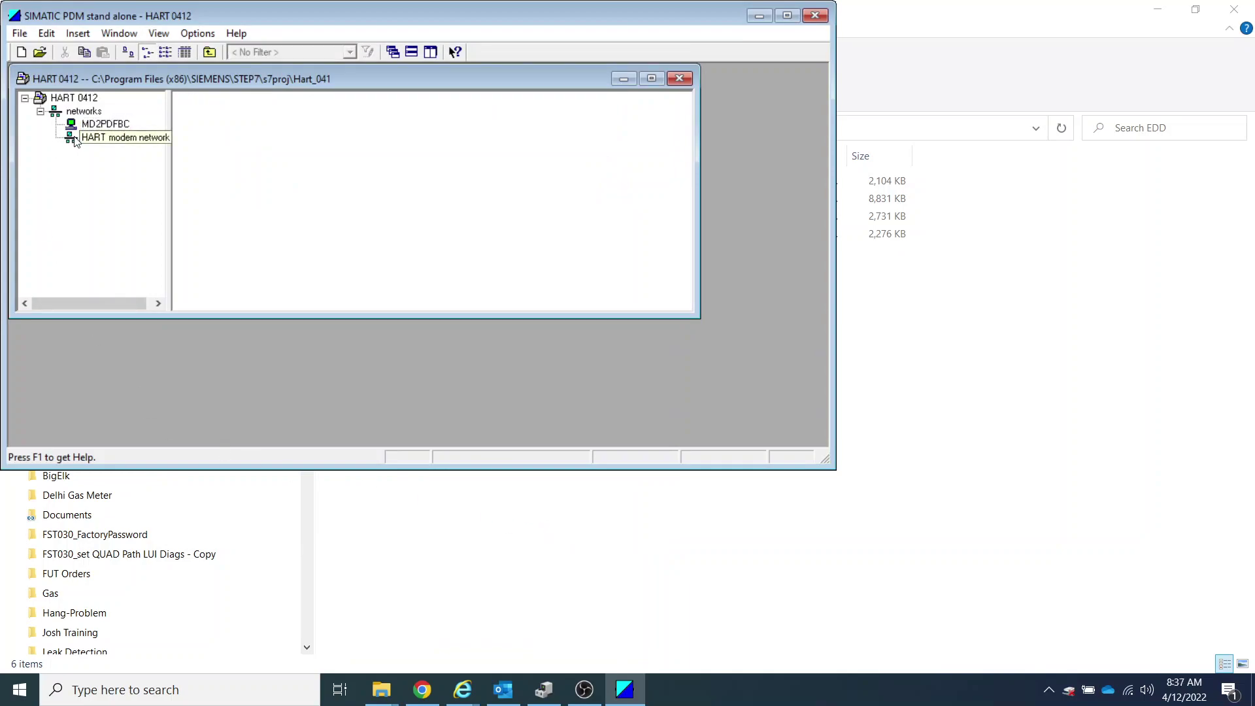
right_click(76, 142)
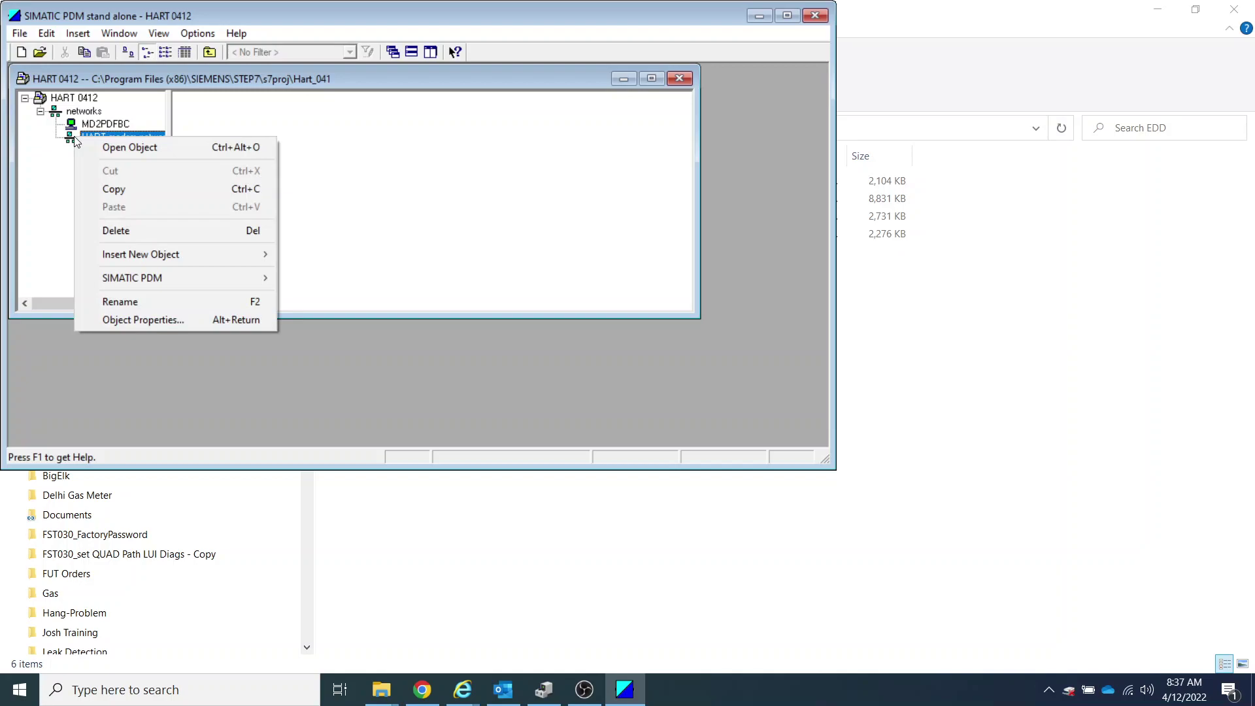
mouse_move(118, 261)
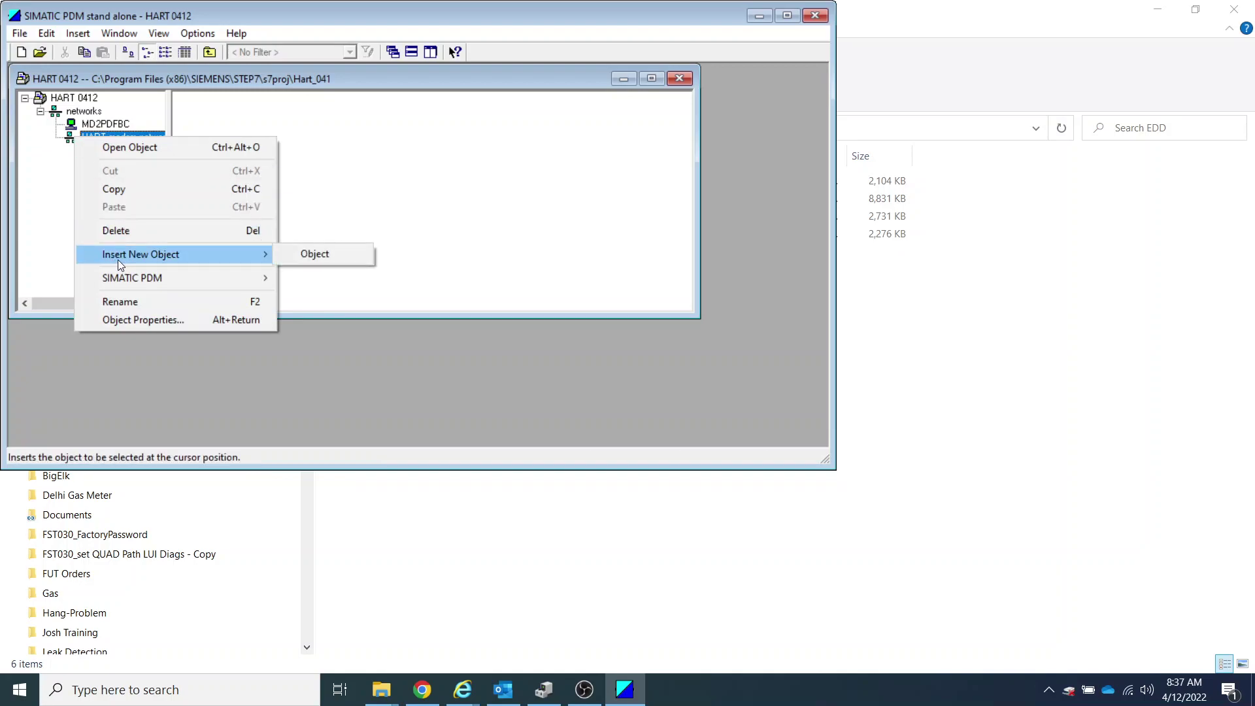
click(330, 252)
click(523, 157)
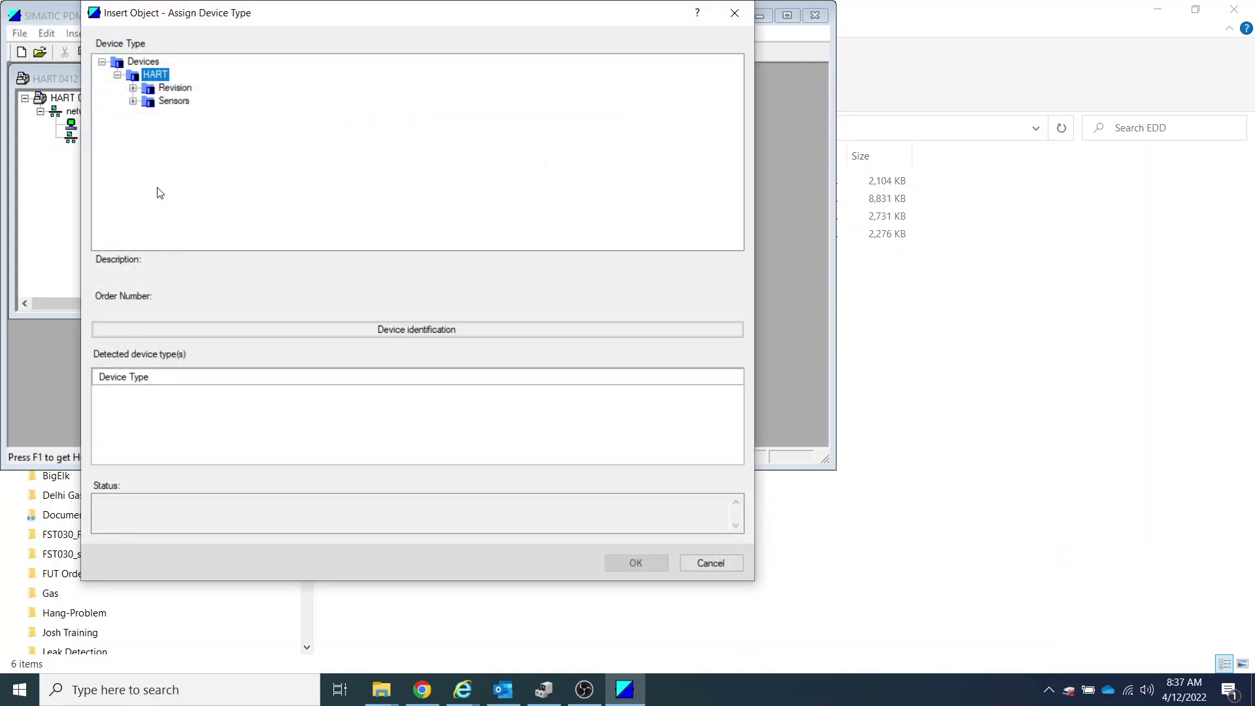
click(134, 101)
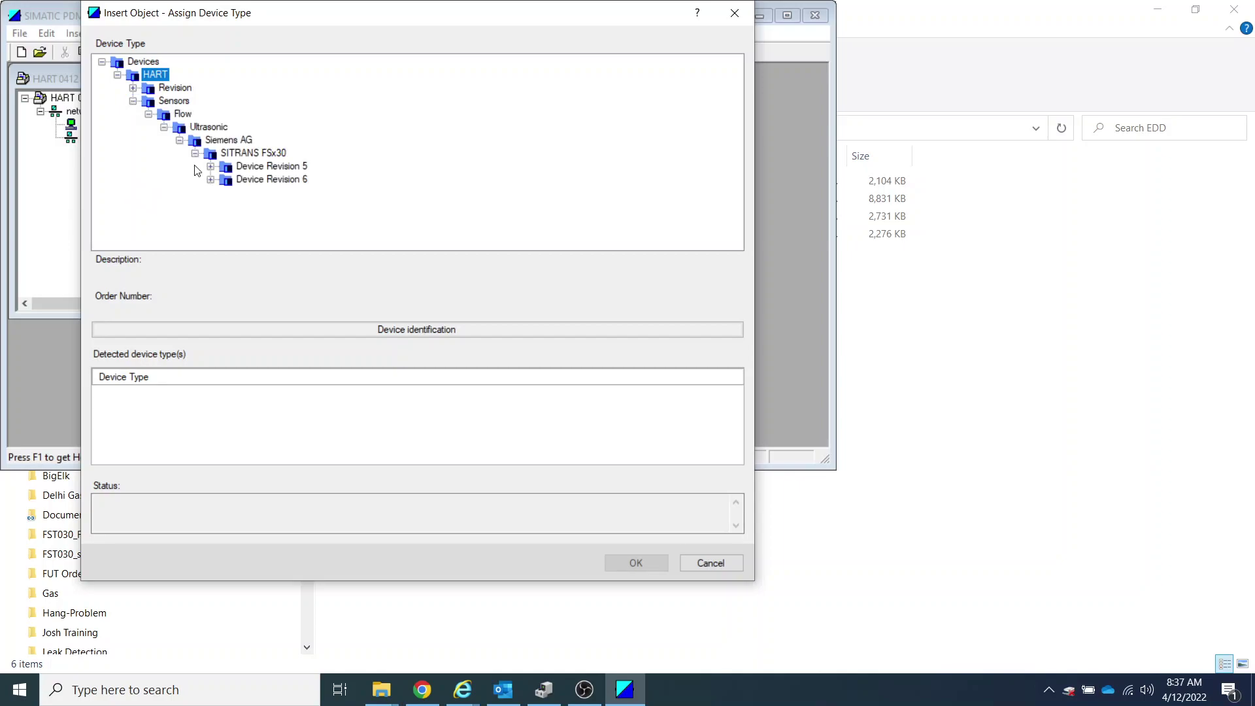
click(210, 181)
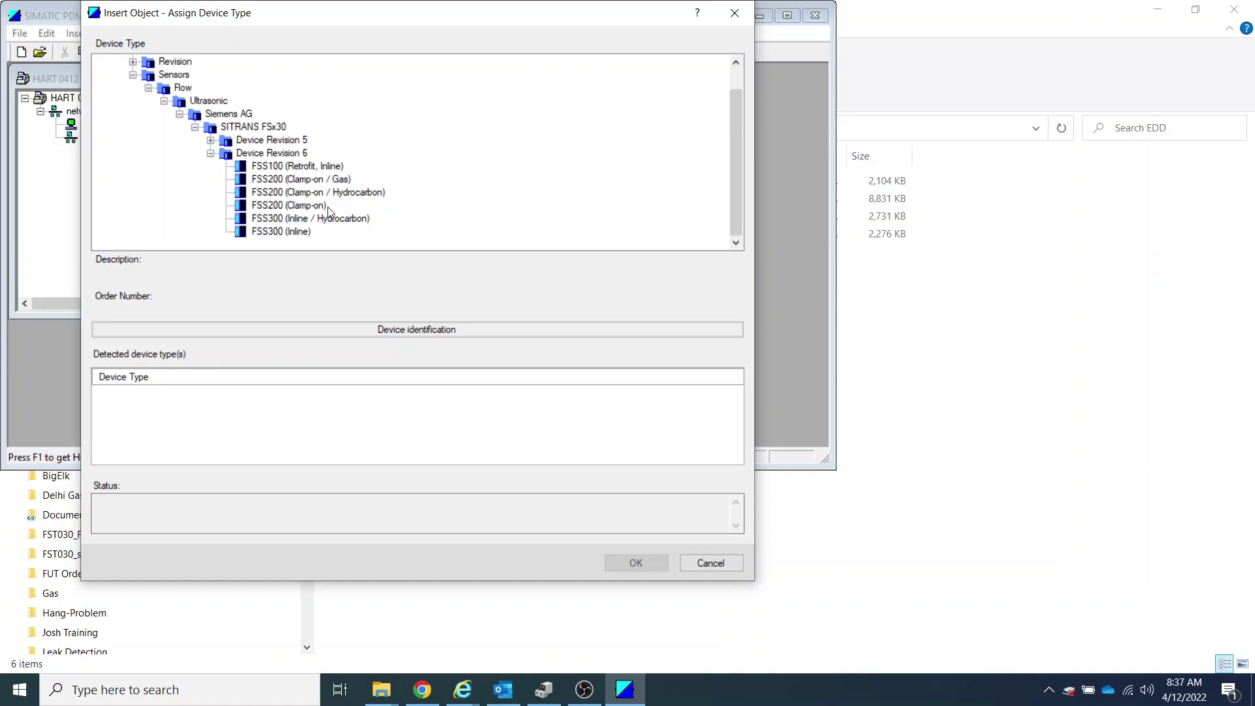
click(261, 195)
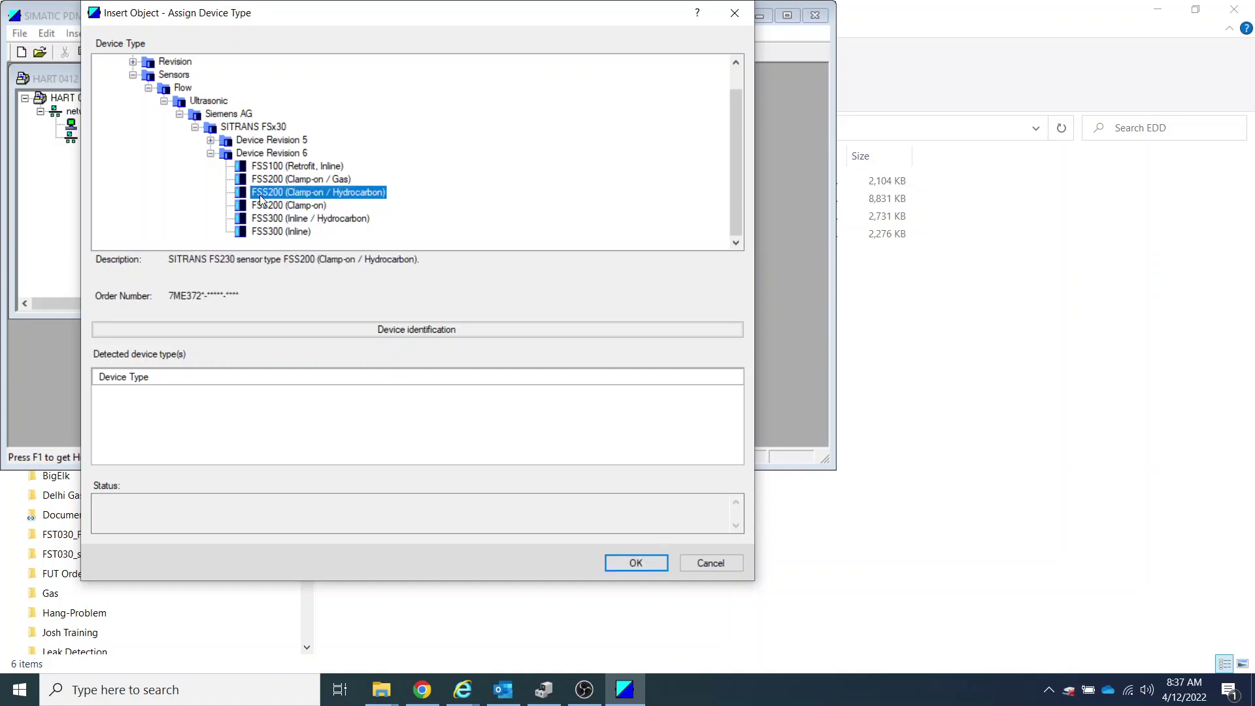
click(629, 565)
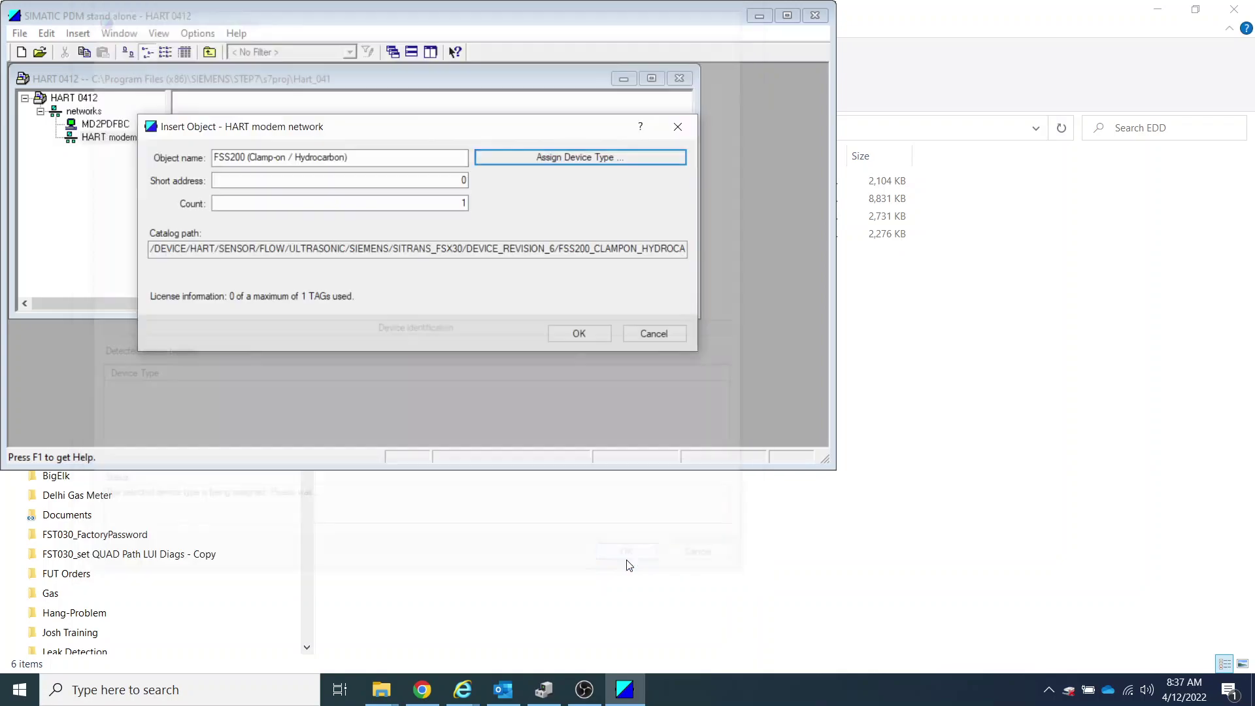
click(594, 339)
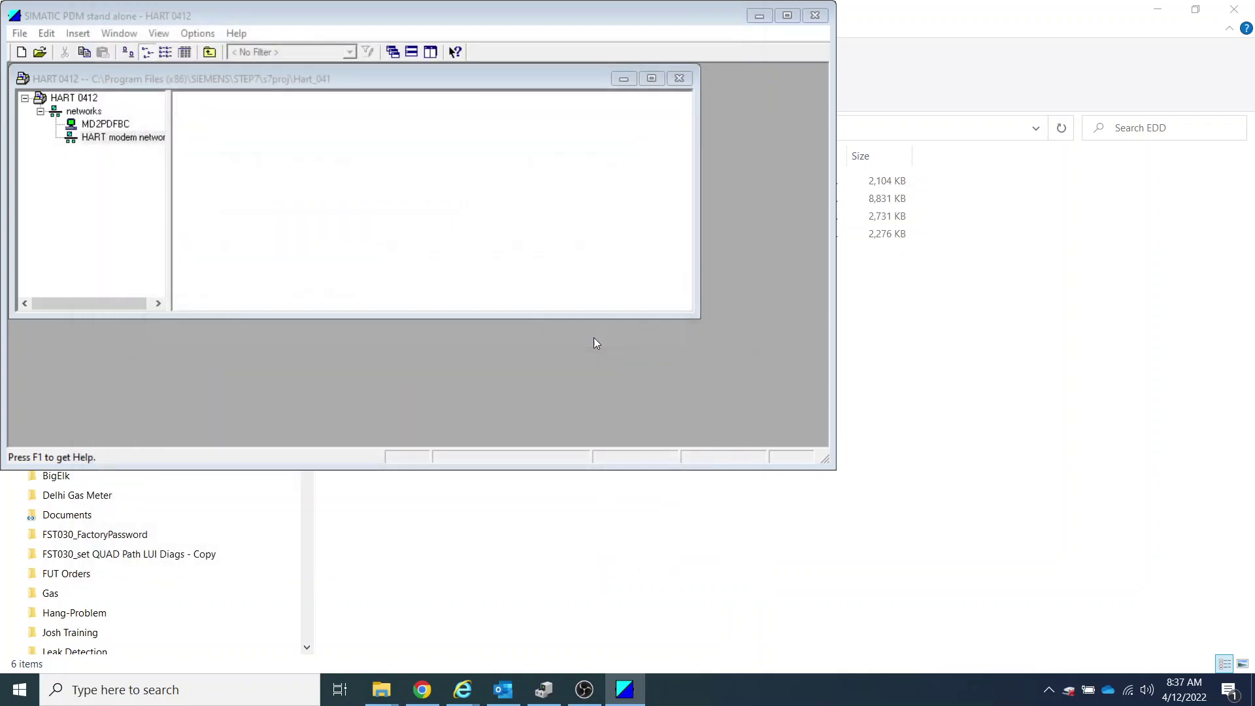
Try to load the parameters of the FSS200 (Clamp-on / Hydrocarbon) object to the PG/PC, and close the object without saving.
double_click(180, 103)
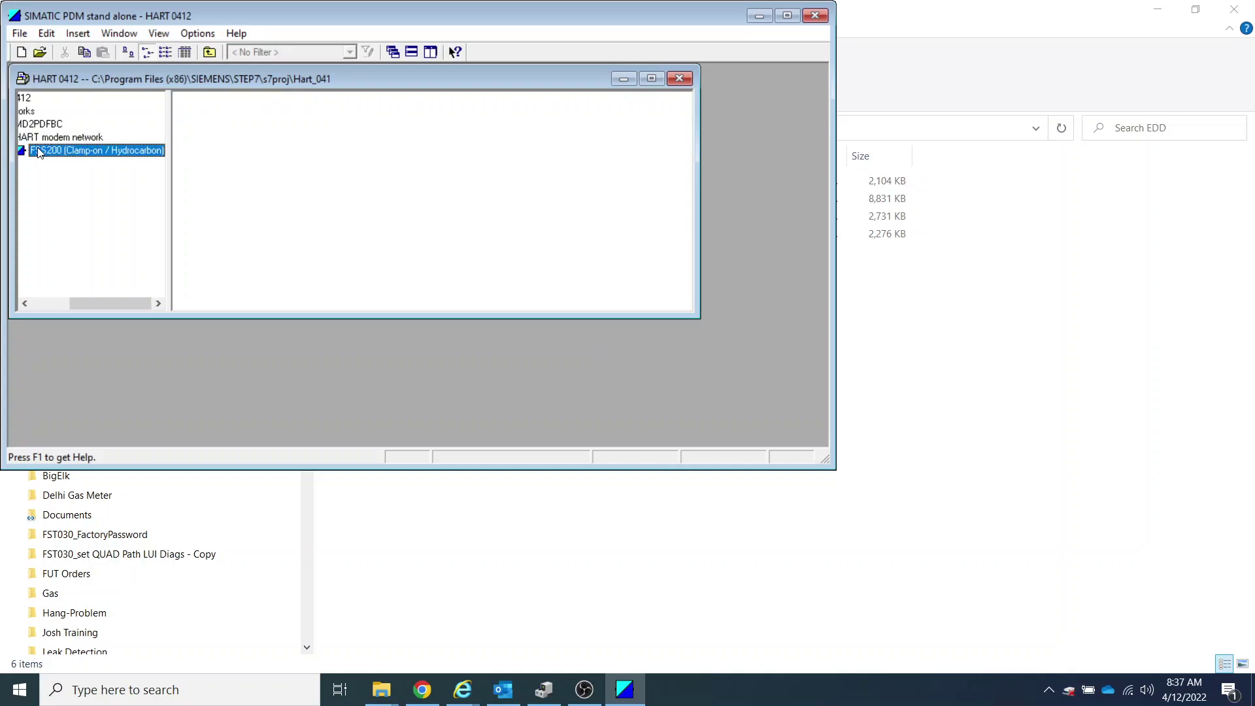
right_click(37, 156)
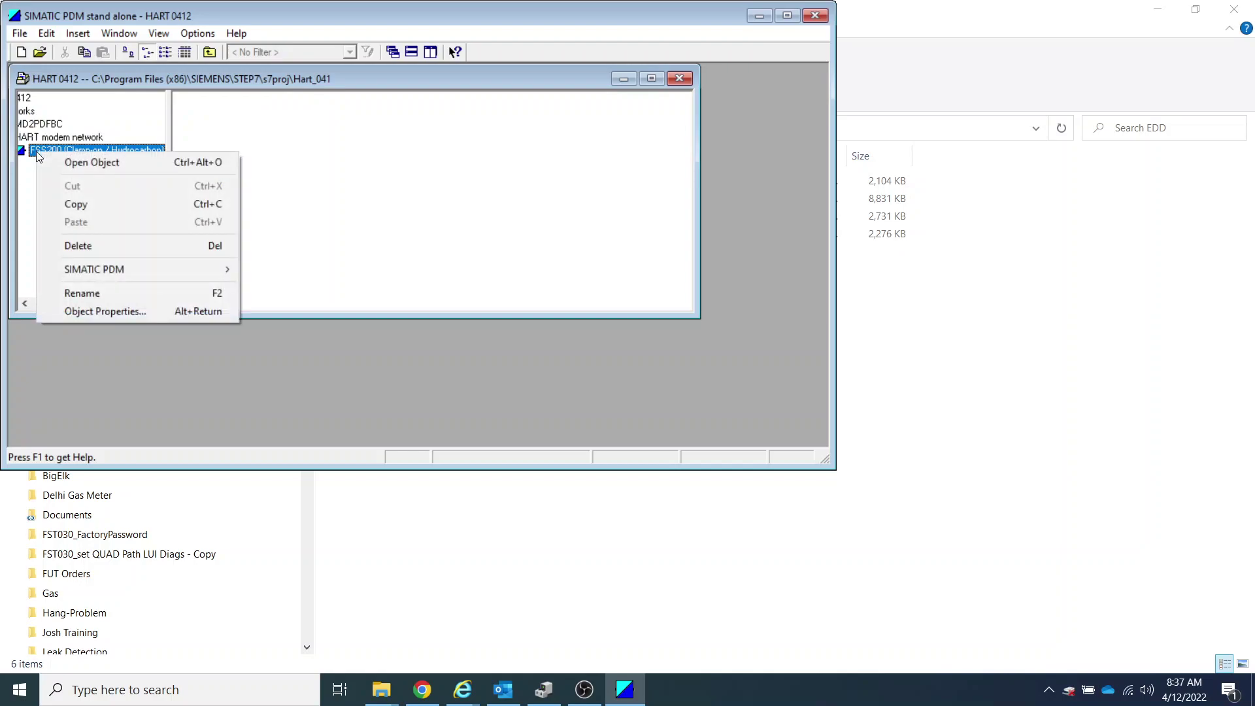
click(69, 162)
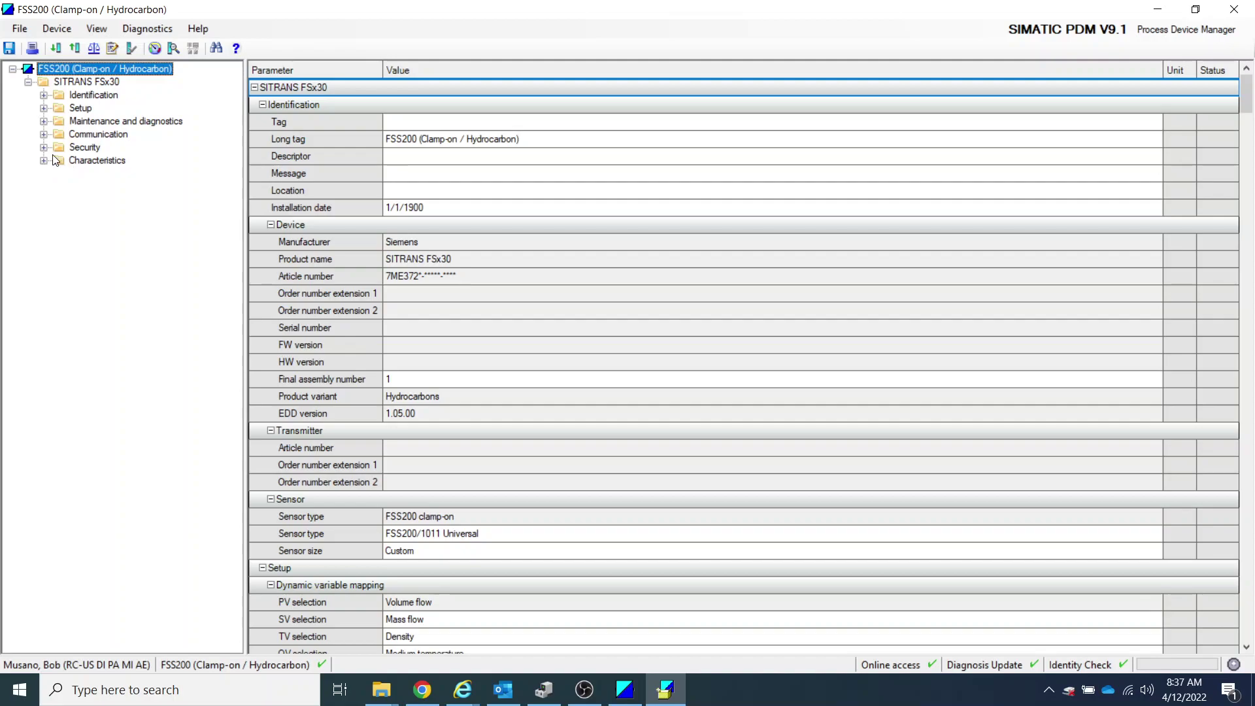
click(76, 49)
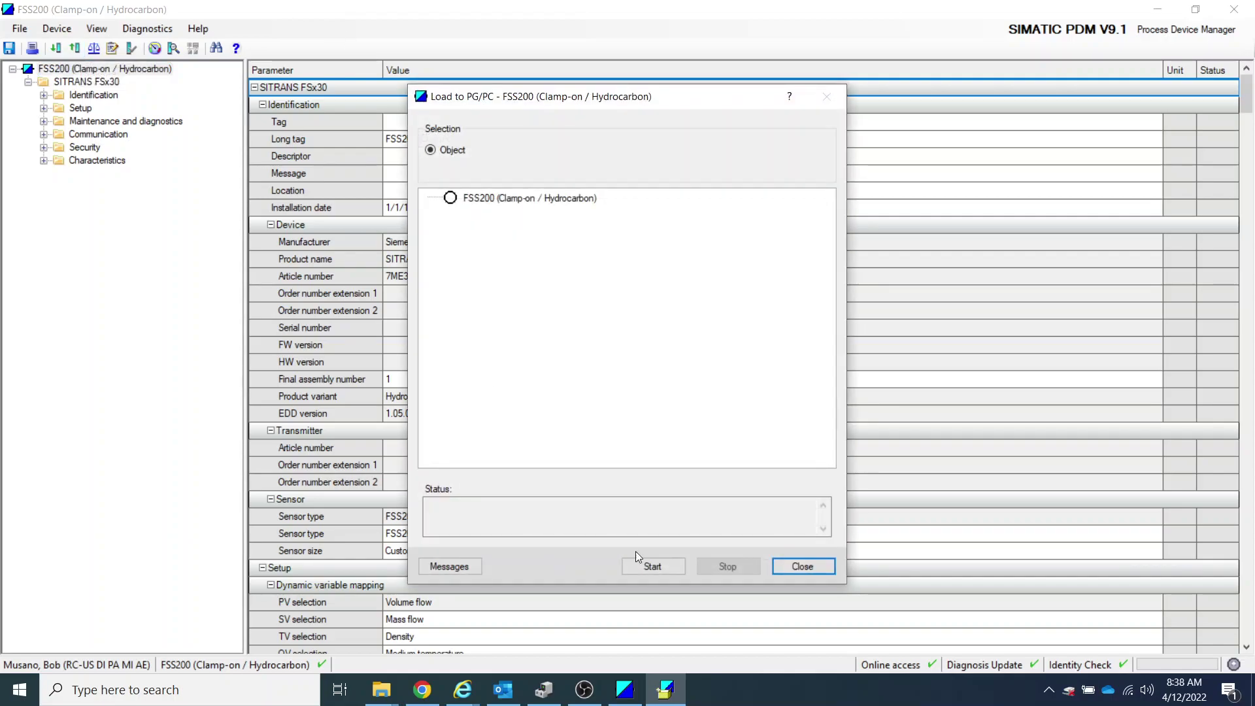
click(665, 566)
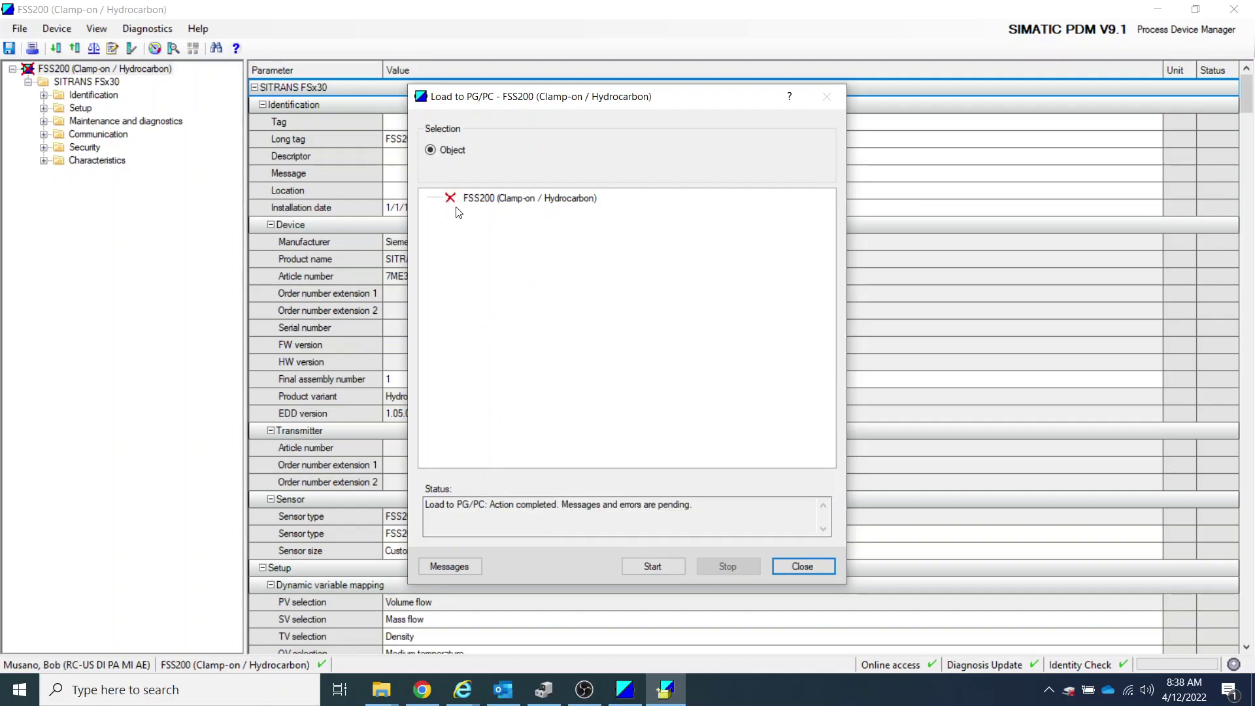
click(794, 568)
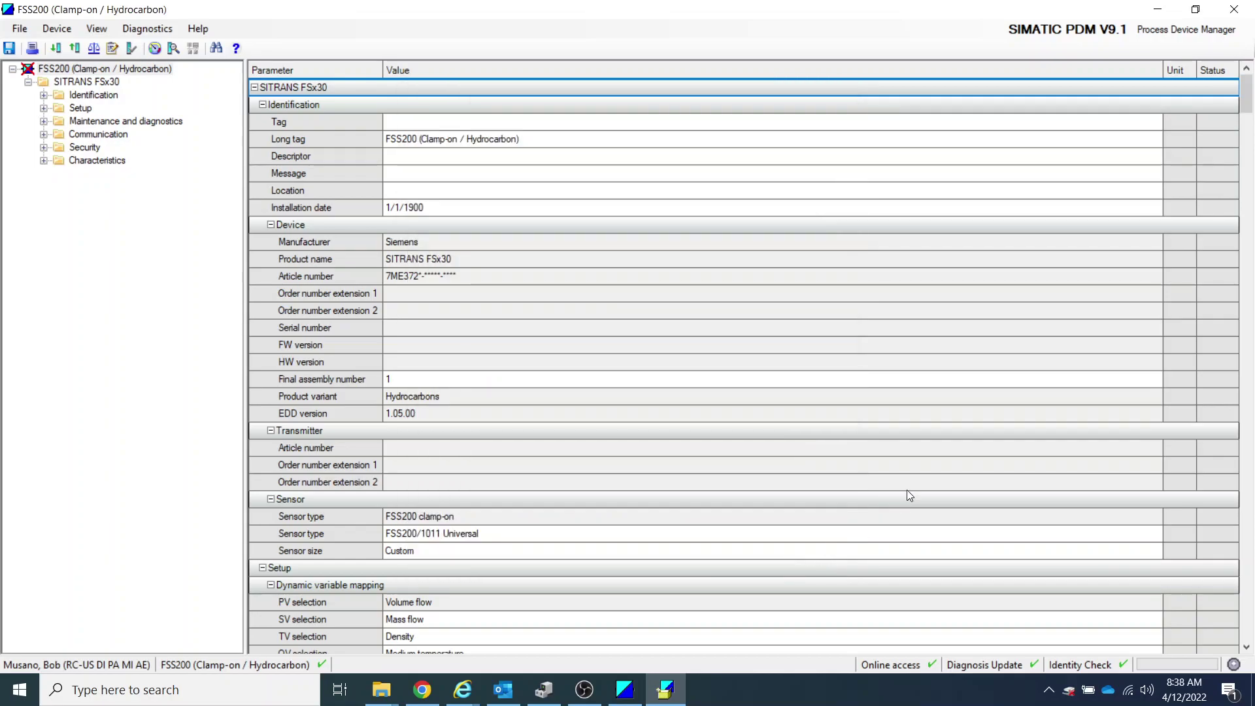
click(1234, 9)
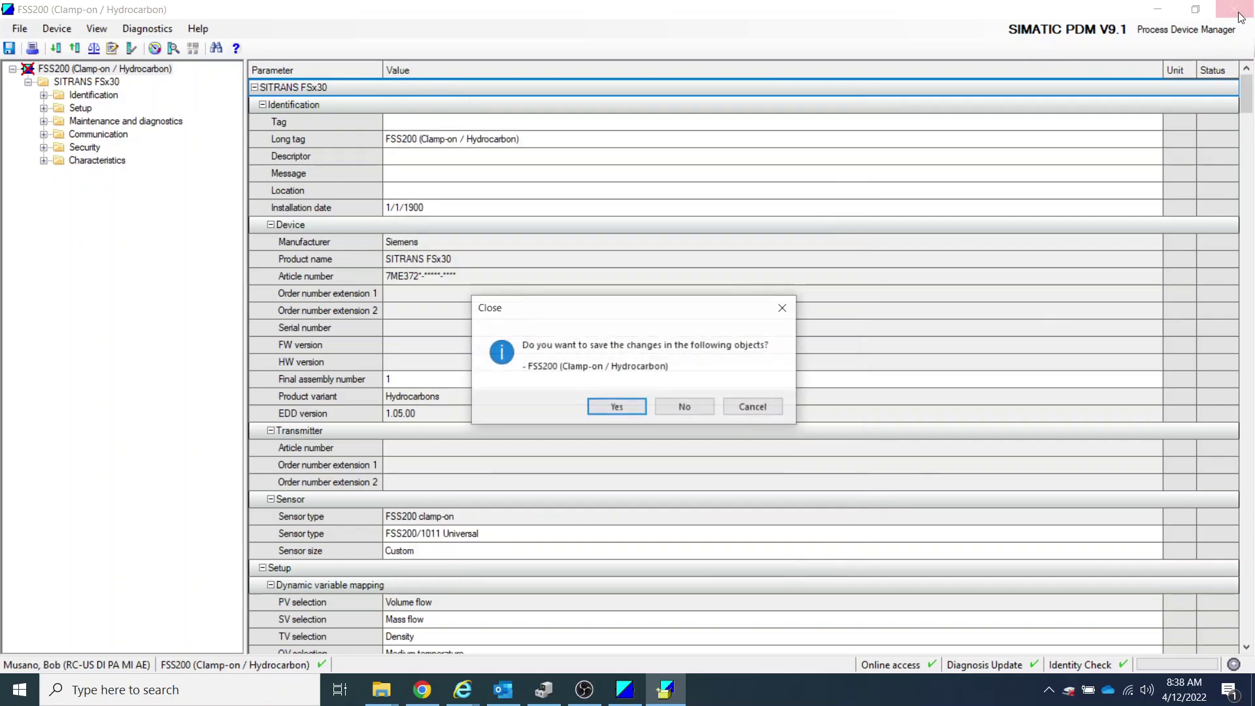
click(686, 408)
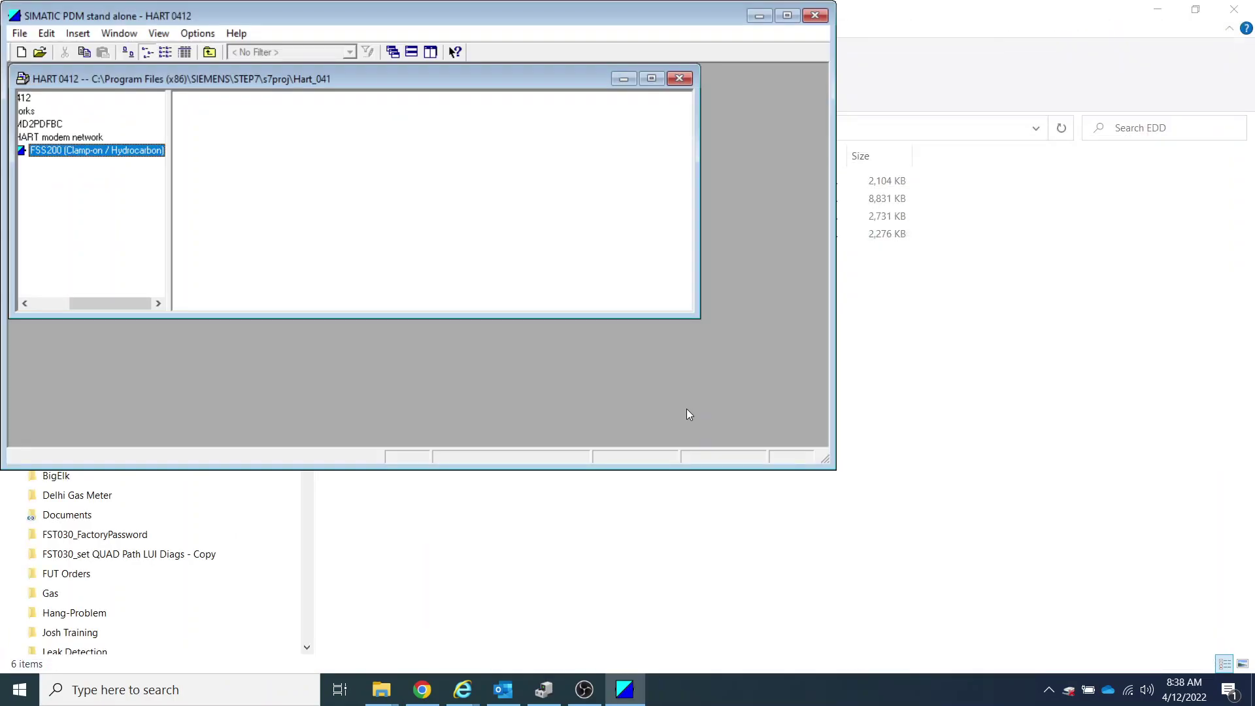
Set the transmission rate of the PC's COM Port Interface to 1200 bits/s and accept the properties.
click(58, 304)
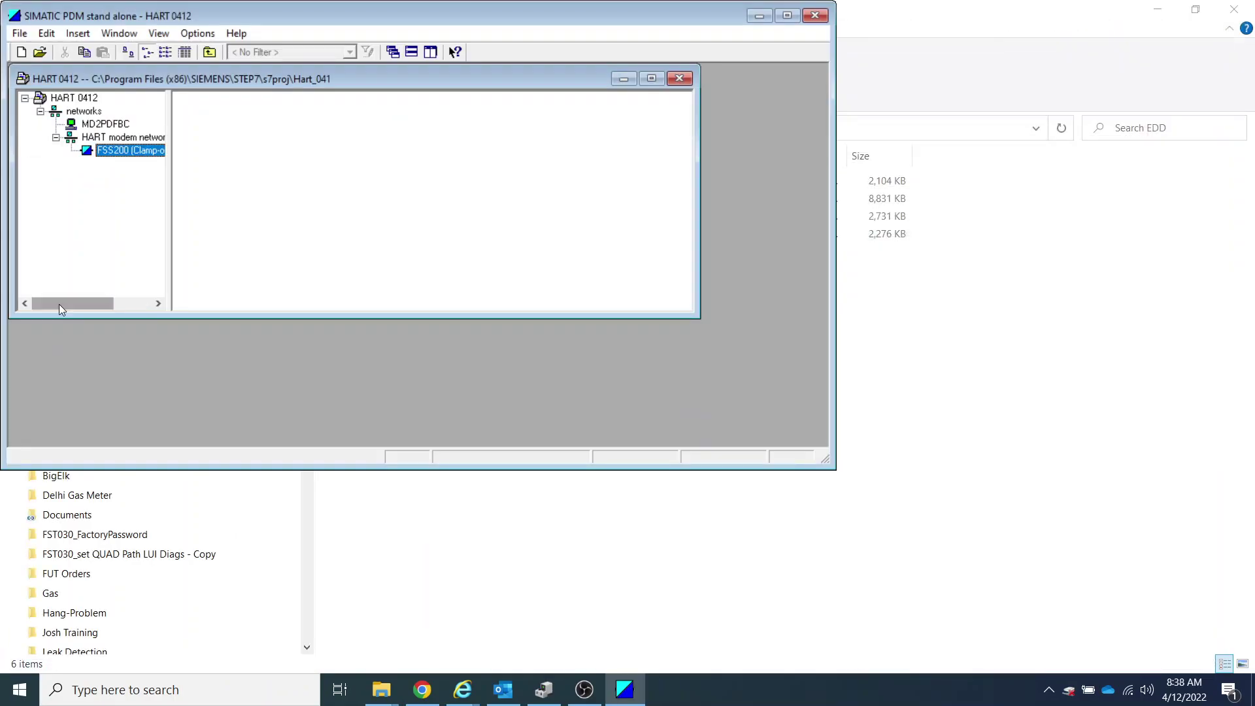
click(101, 124)
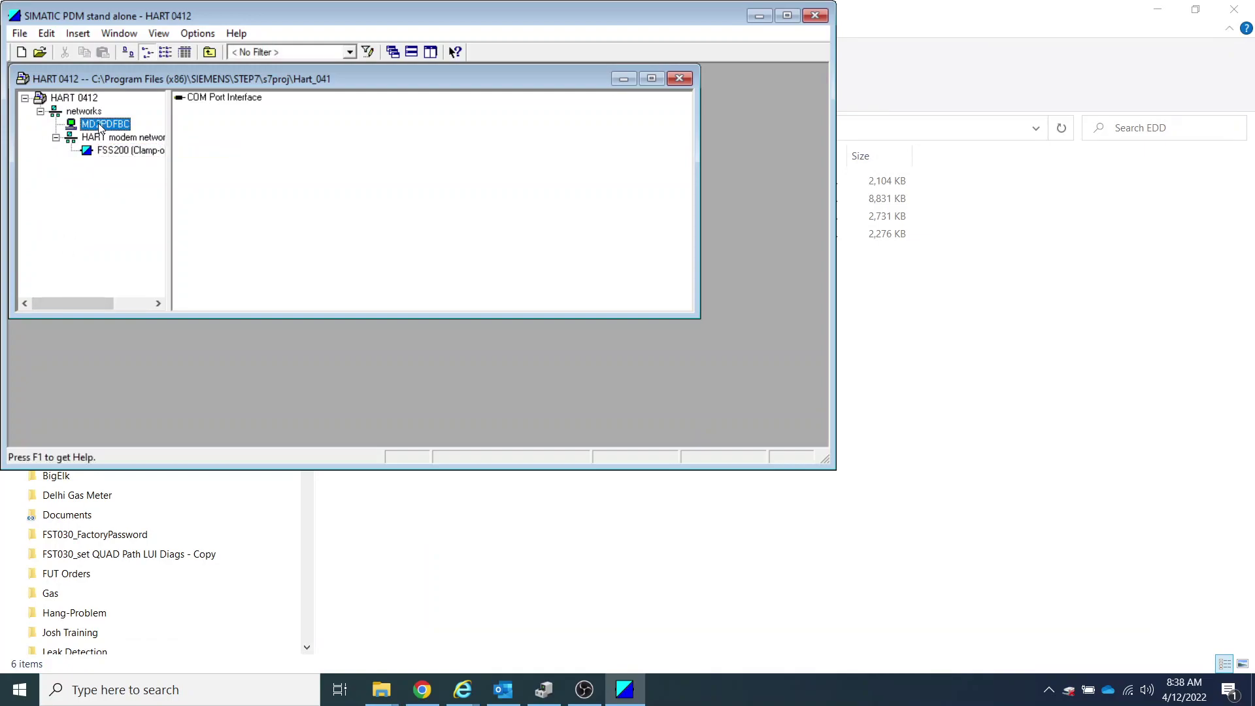
double_click(205, 100)
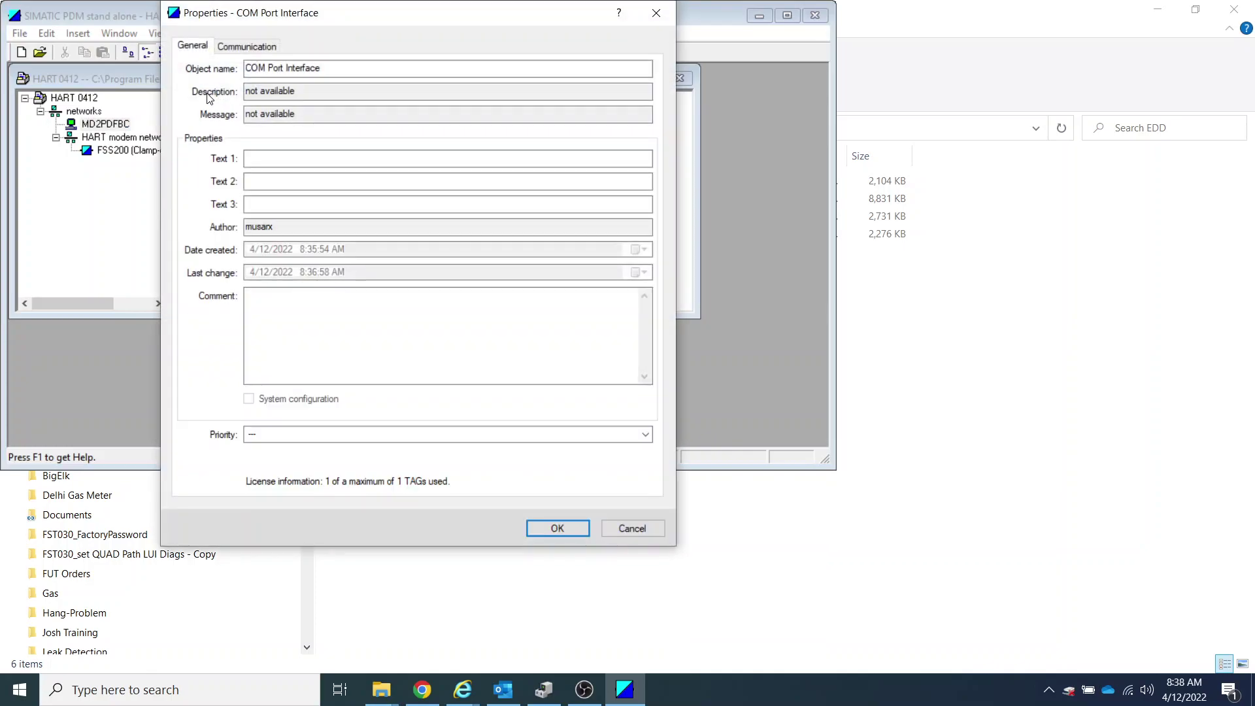
click(243, 48)
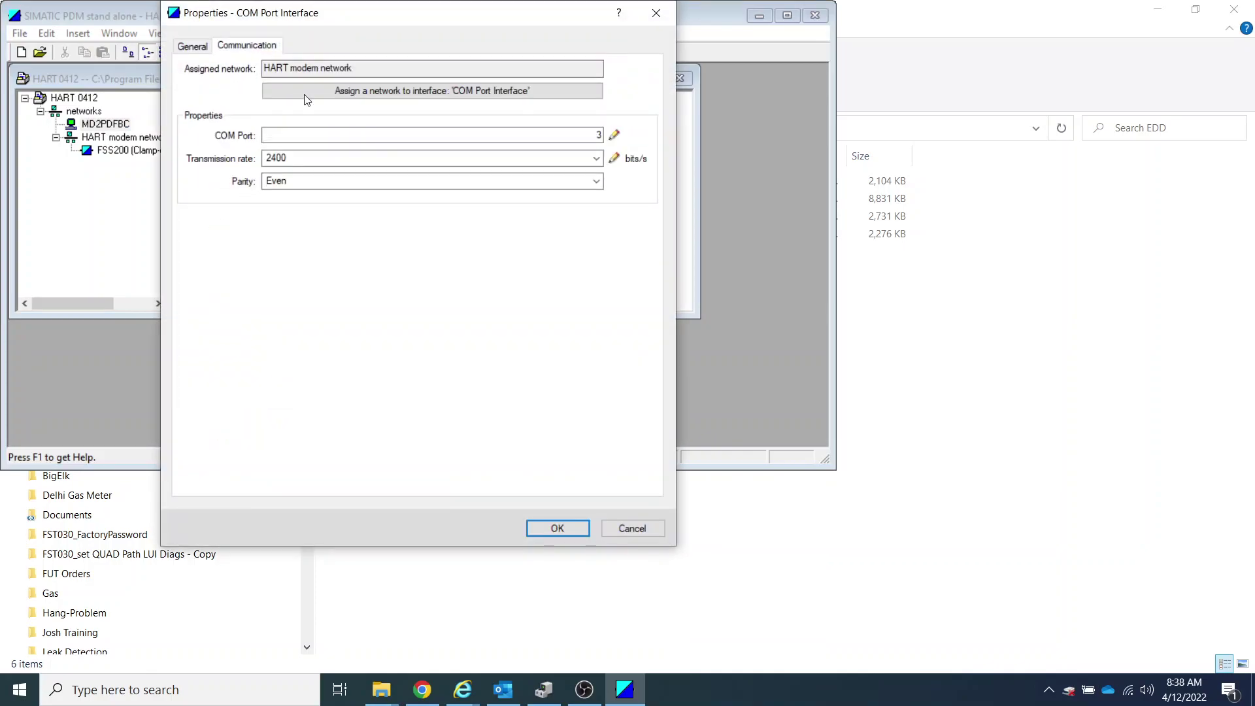
click(596, 159)
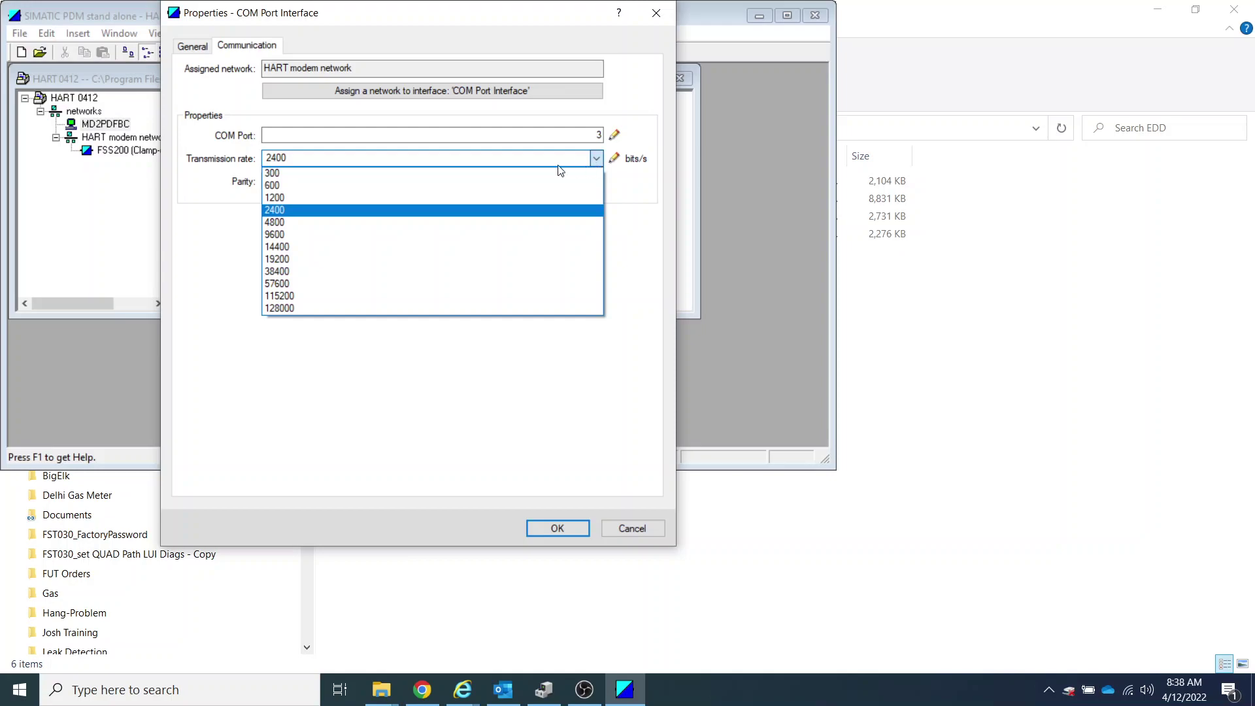
click(302, 197)
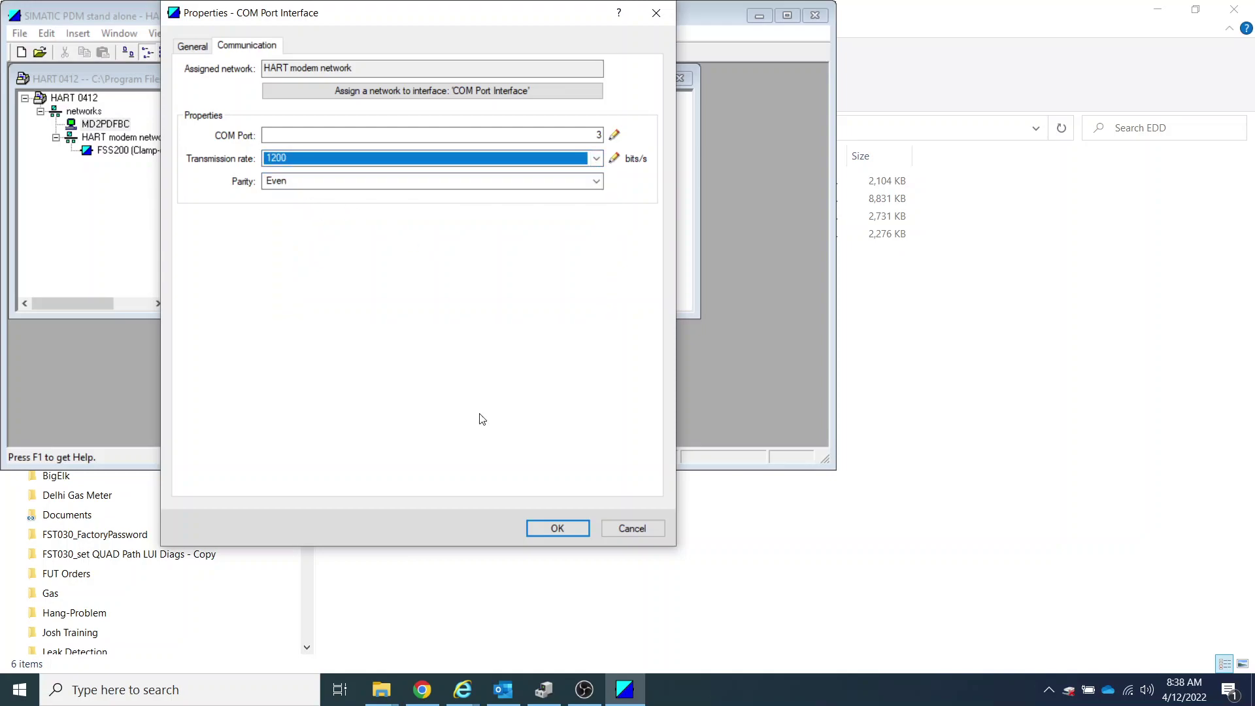
click(557, 529)
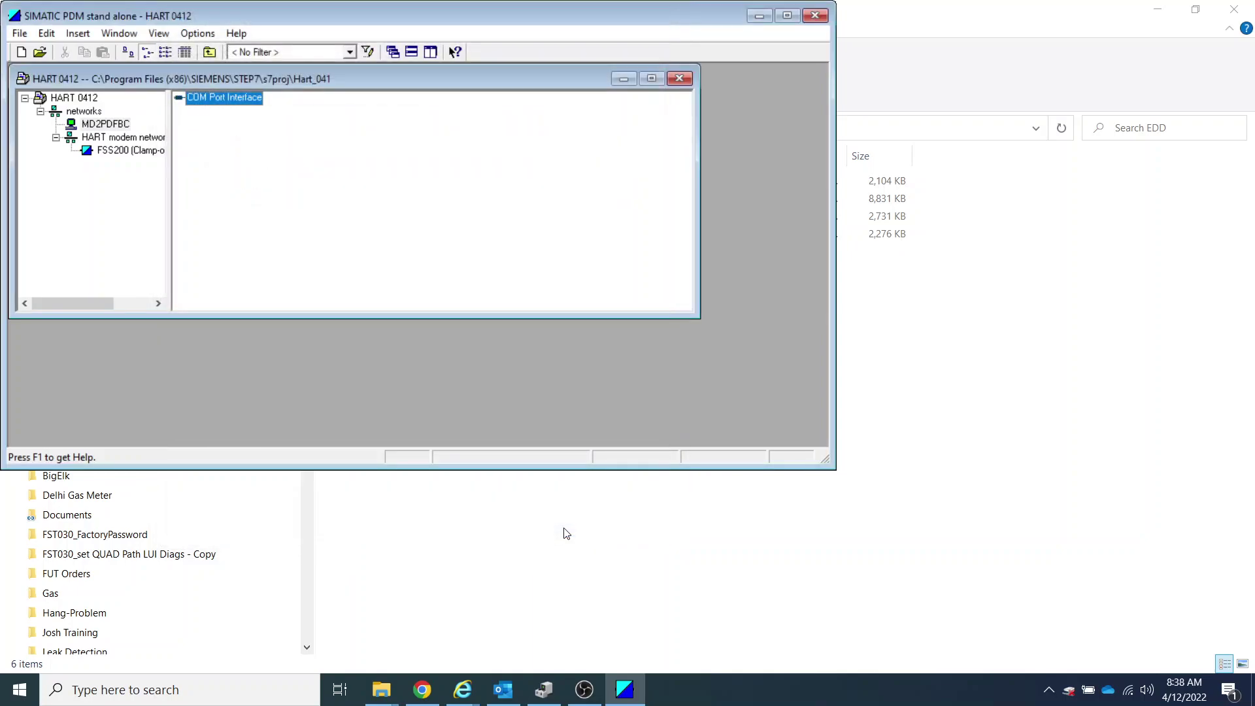
Reopen the FSS200 (Clamp-on / Hydrocarbon) object and retry loading its parameters to the PG/PC.
click(110, 155)
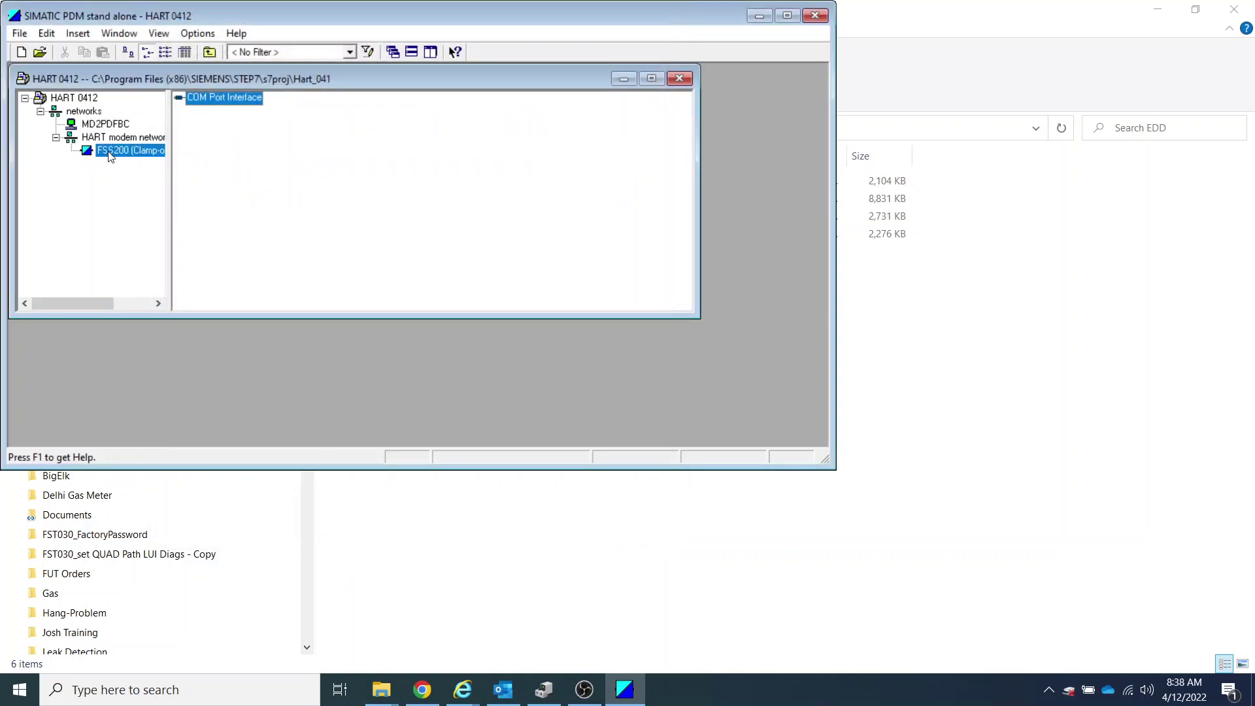
right_click(110, 155)
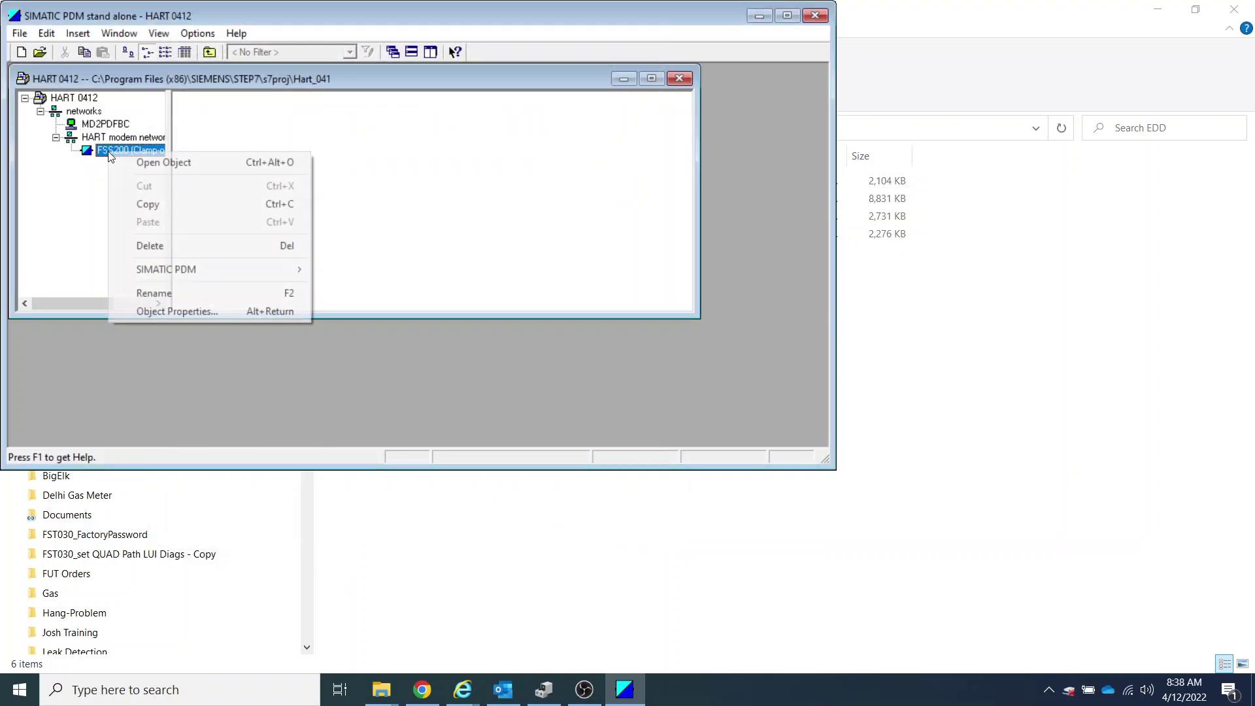
click(158, 163)
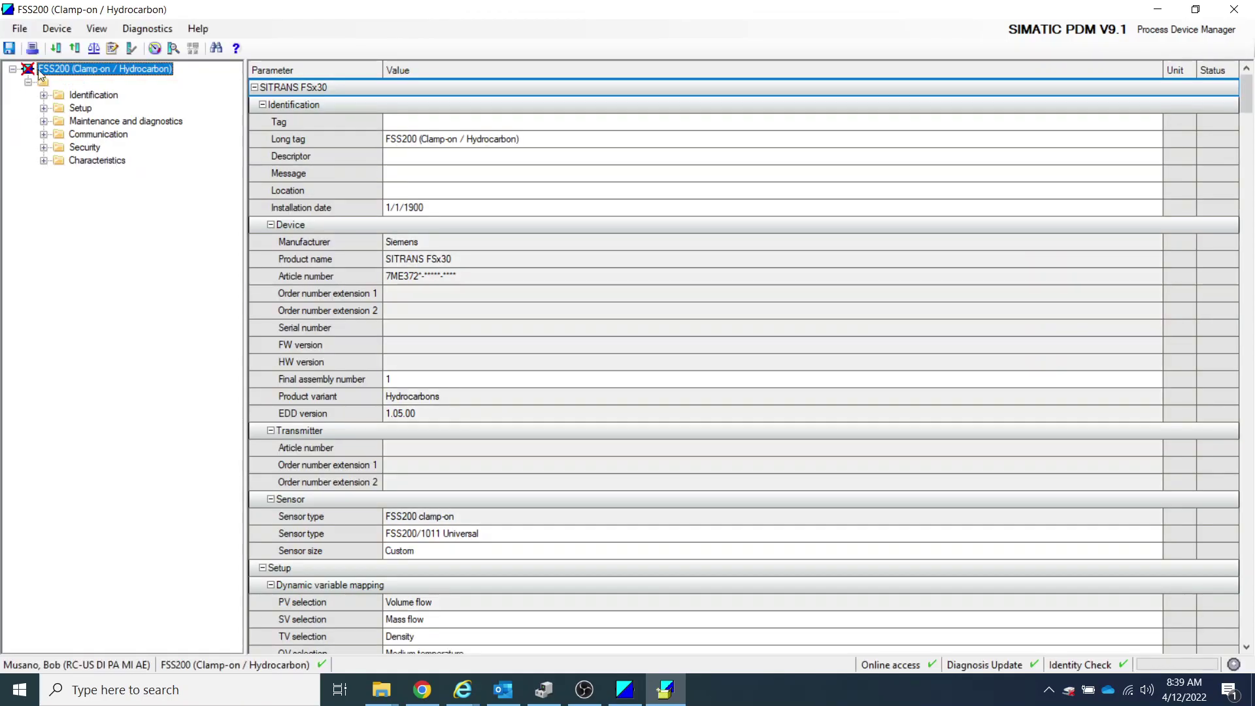
click(75, 48)
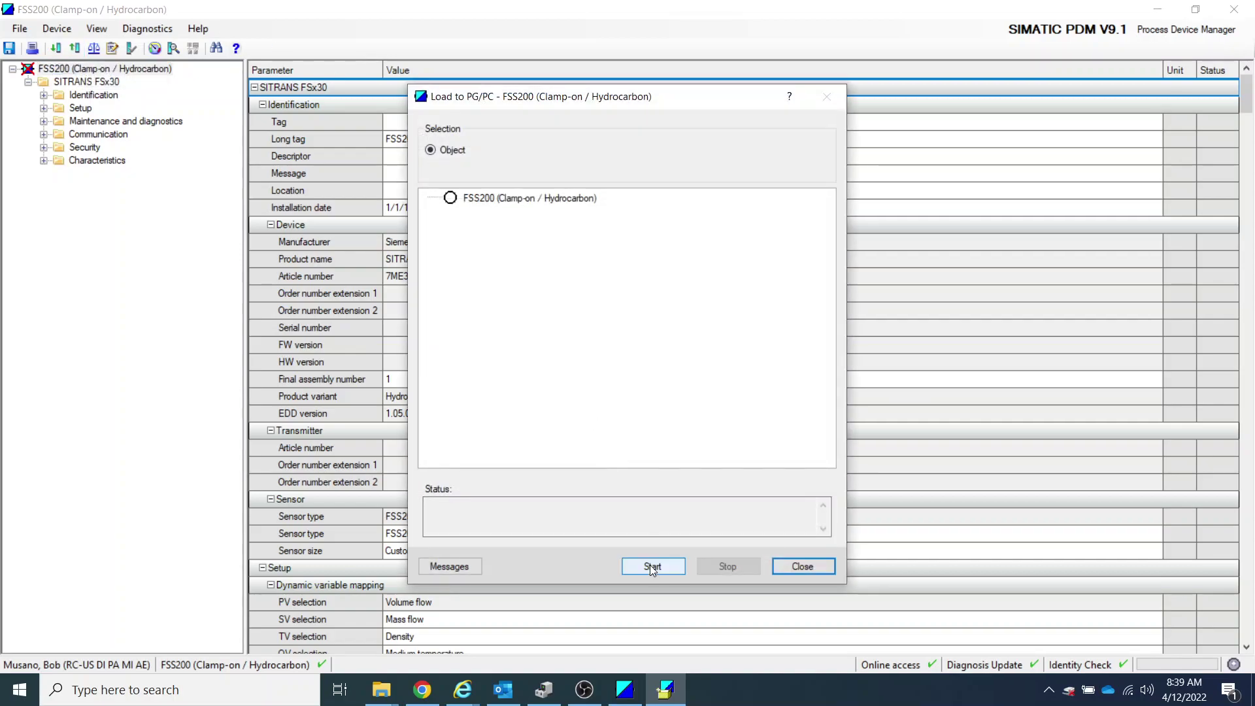
click(652, 567)
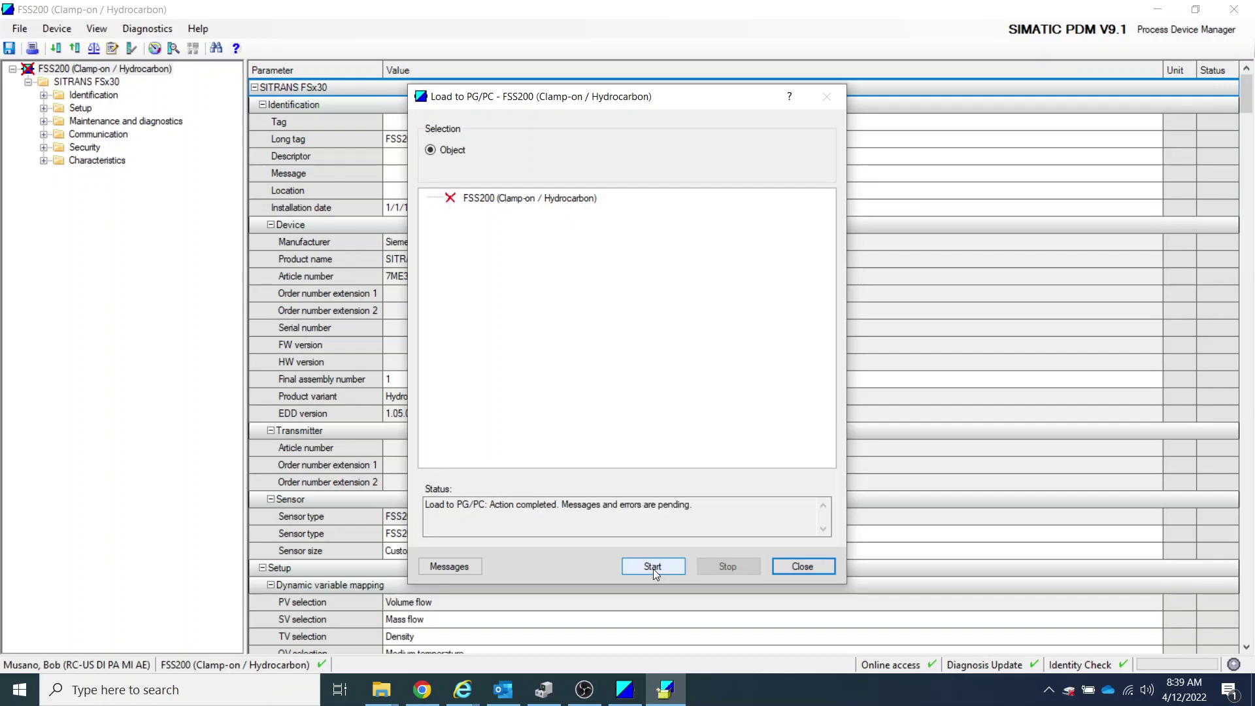
click(807, 567)
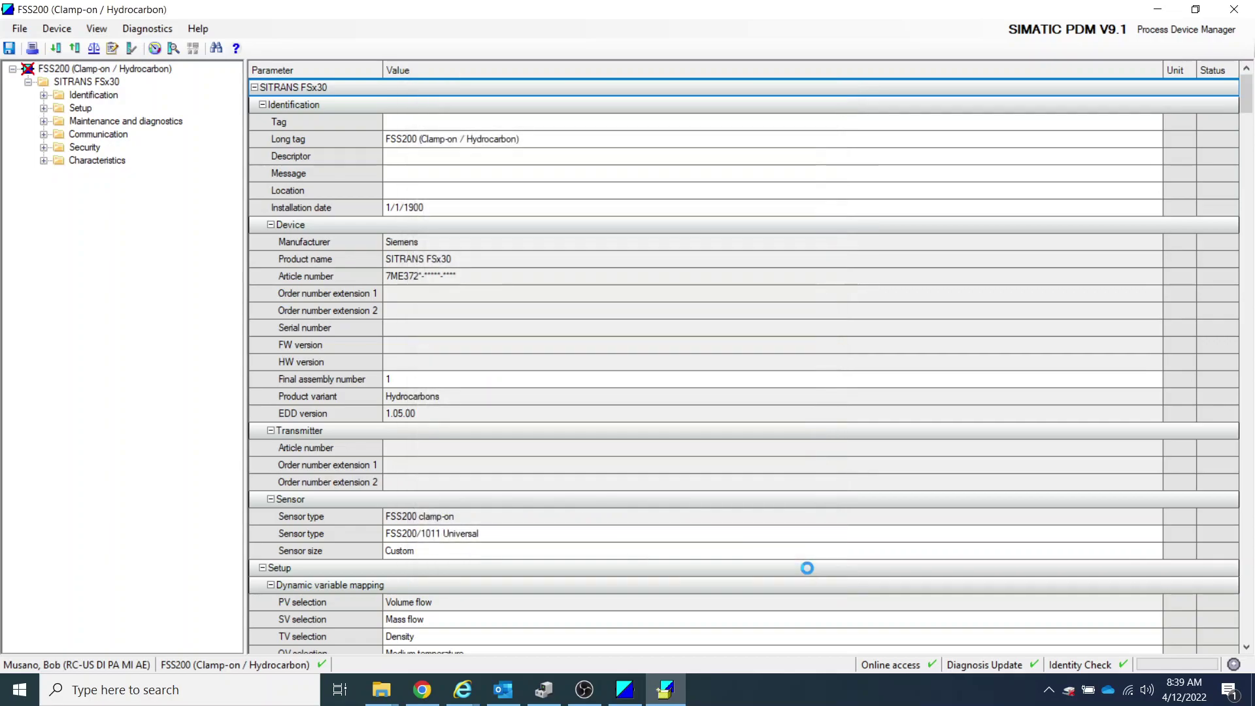
Switch to the PowerPoint presentation and view slide 3 with the active and passive current output wiring and the HART load note.
key(ctrl+u)
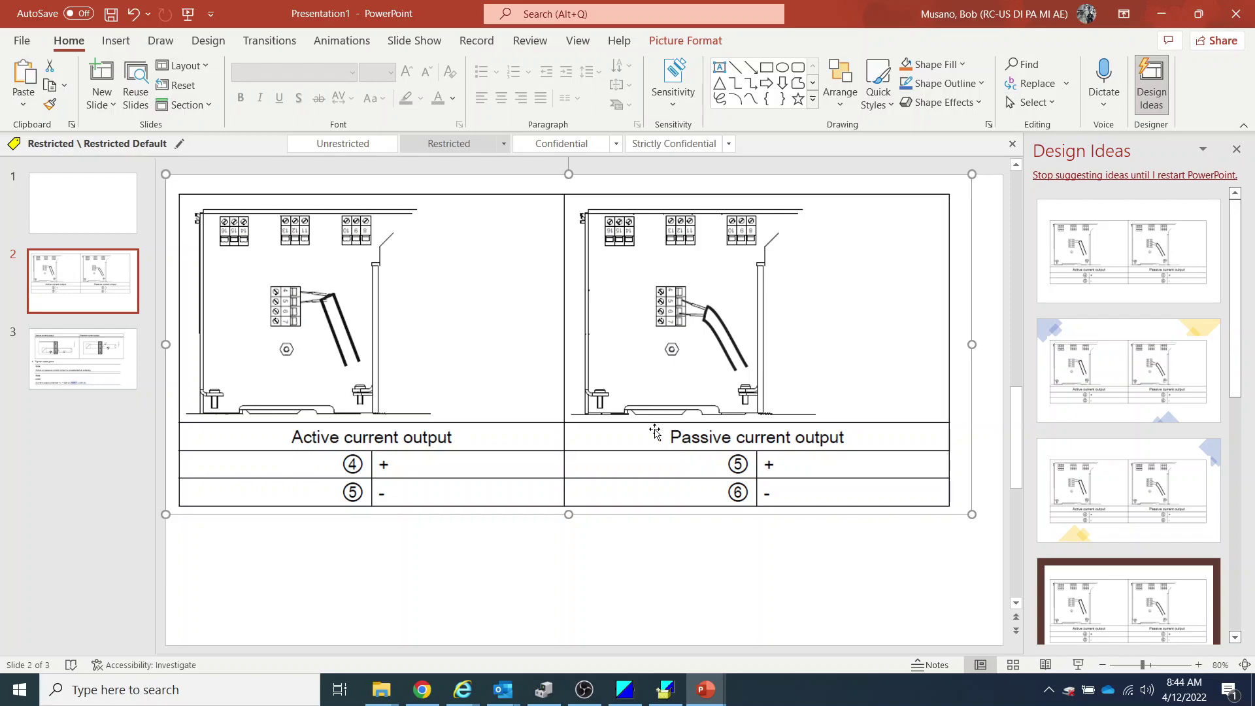
click(95, 360)
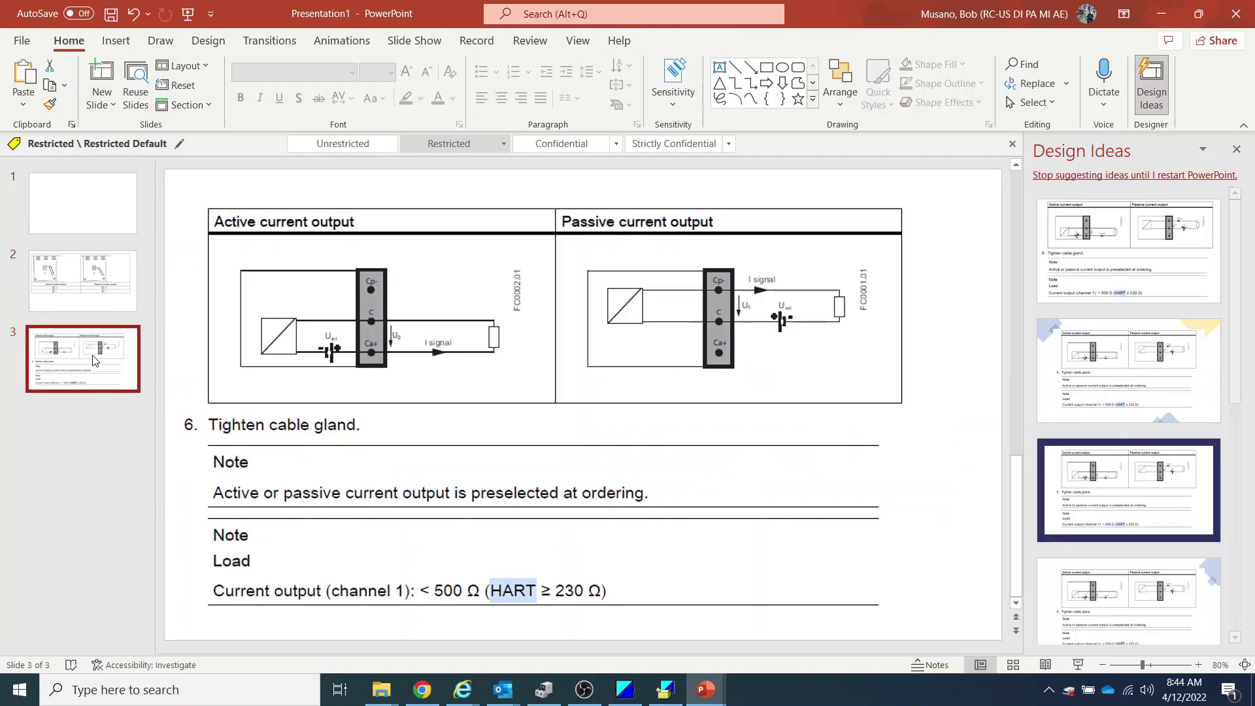